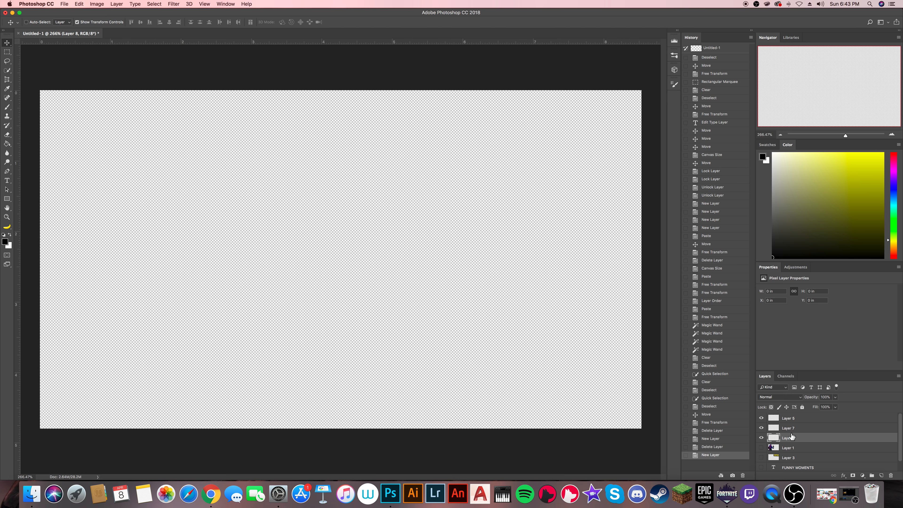
- Switch to Chrome, return to the "haunted hills fortnite" image results and copy the 1920 × 1080 Junk Junction 2 picture
{"action": "left_click", "coordinate": [210, 504]}
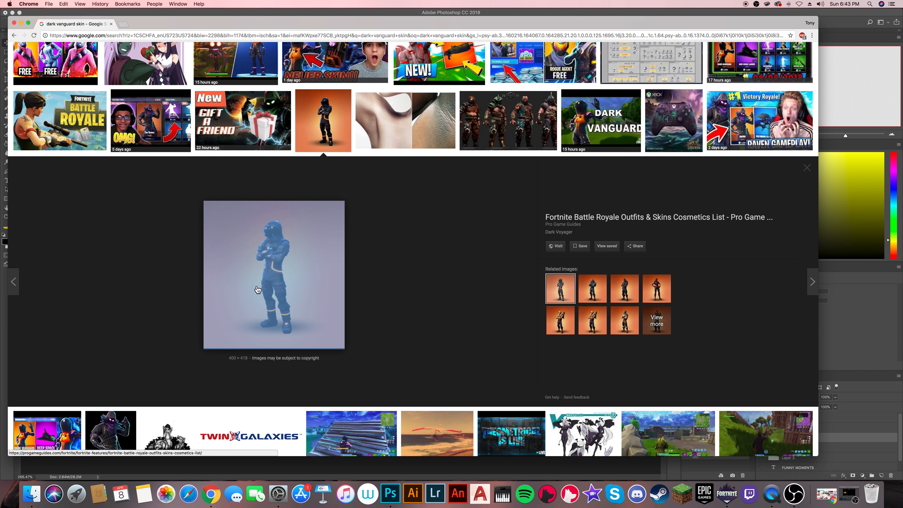
{"action": "left_click", "coordinate": [14, 36]}
{"action": "left_click", "coordinate": [282, 172]}
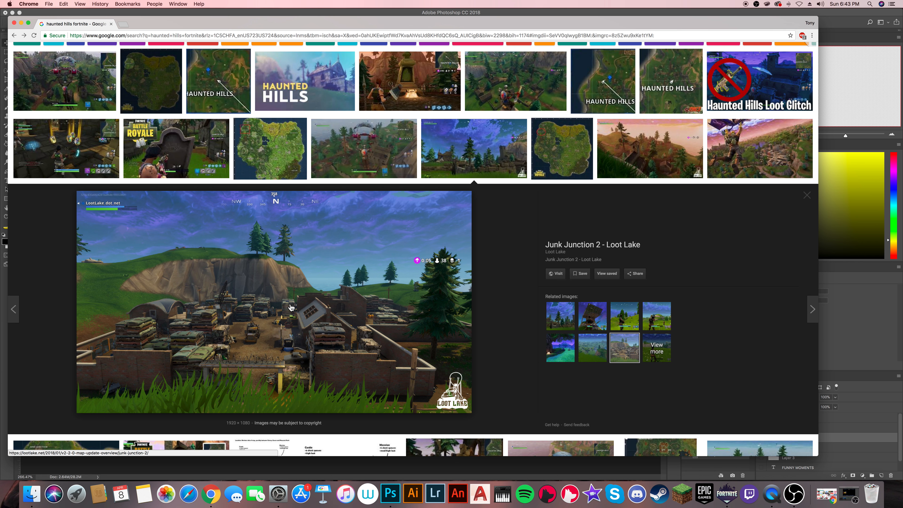
{"action": "right_click", "coordinate": [289, 306]}
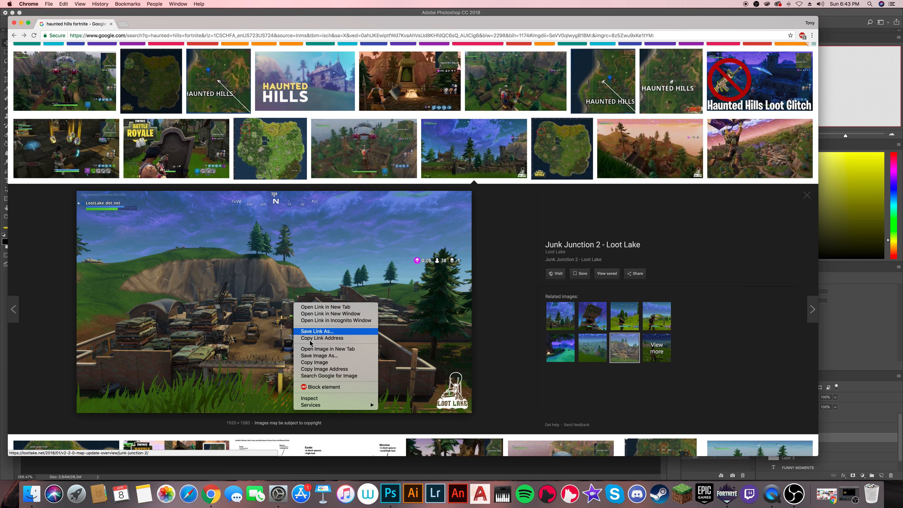
{"action": "left_click", "coordinate": [317, 360]}
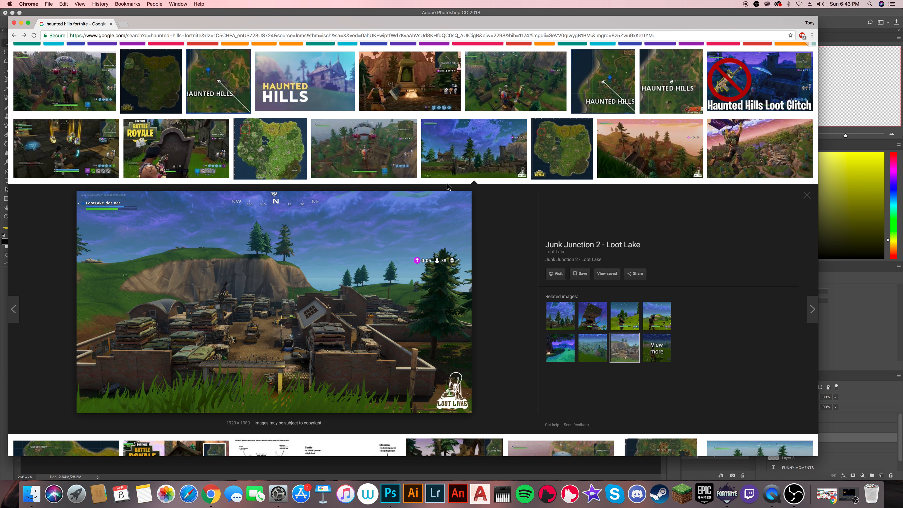
{"action": "right_click", "coordinate": [330, 346]}
{"action": "left_click", "coordinate": [347, 412]}
- Paste the Junk Junction picture into the Photoshop document, scale it to about 83% and position it to fill the canvas
{"action": "left_click", "coordinate": [853, 29]}
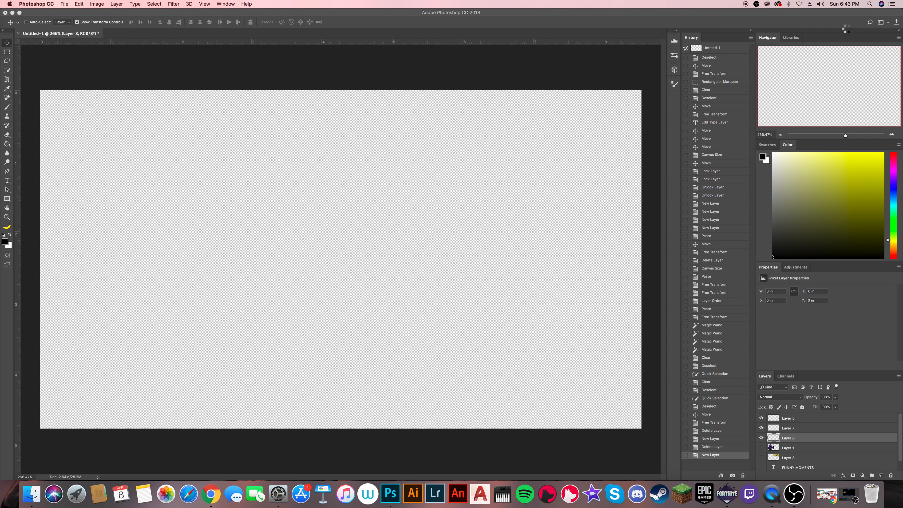
{"action": "key", "text": "super+v"}
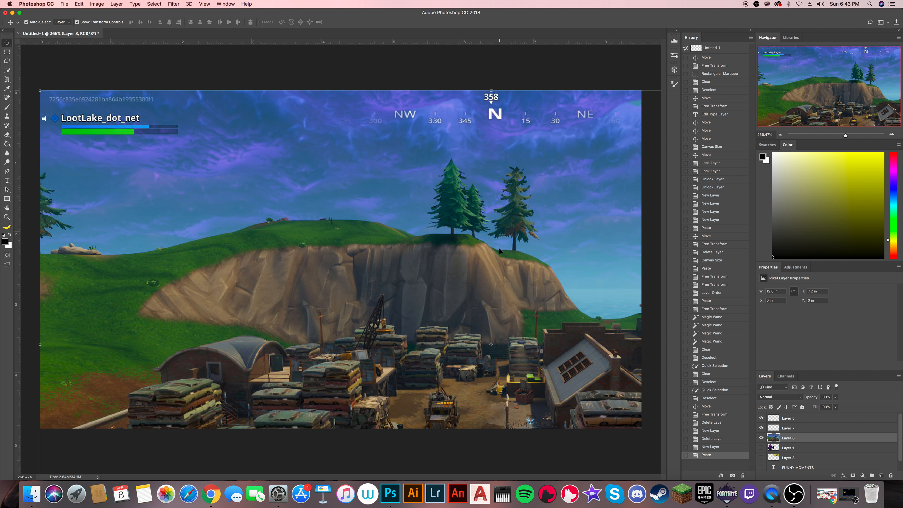
{"action": "scroll", "coordinate": [498, 249], "scroll_direction": "down", "scroll_amount": 8}
{"action": "scroll", "coordinate": [501, 253], "scroll_direction": "up", "scroll_amount": 2}
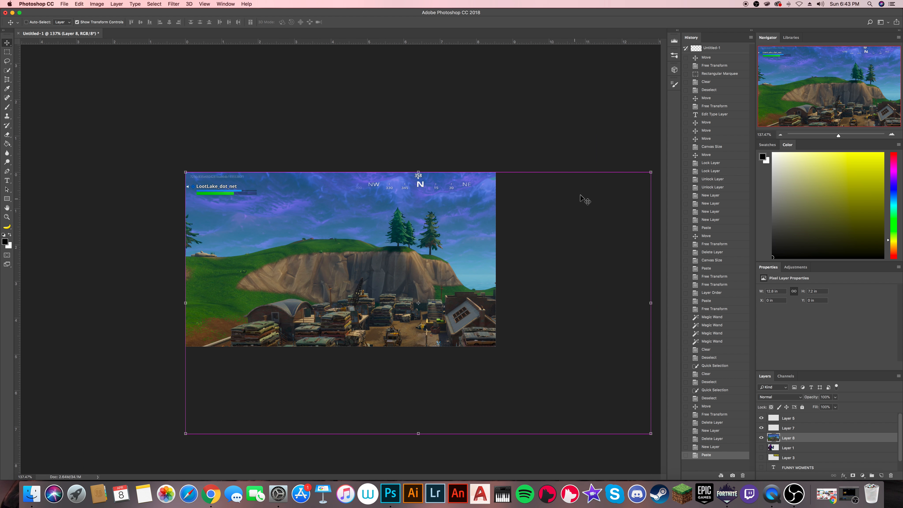
{"action": "key", "text": "super+t"}
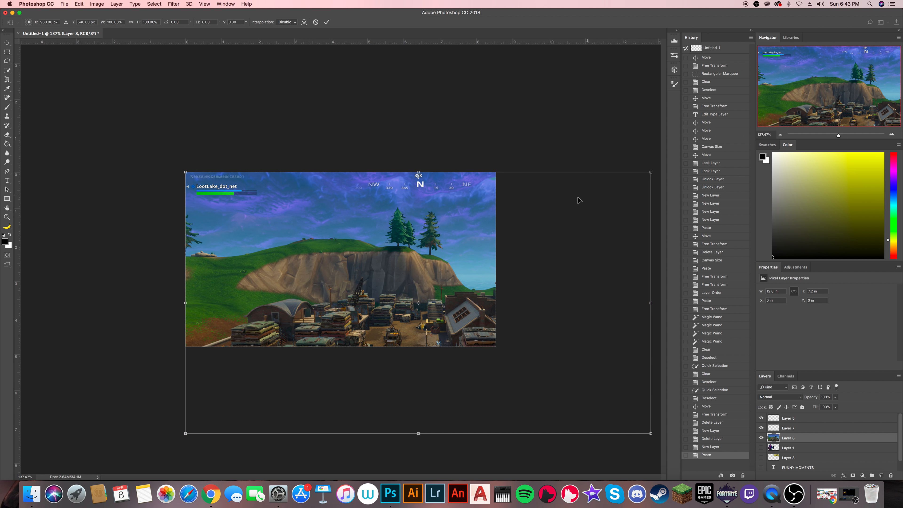
{"action": "left_click_drag", "start_coordinate": [649, 172], "coordinate": [536, 236]}
{"action": "left_click_drag", "start_coordinate": [462, 284], "coordinate": [448, 207]}
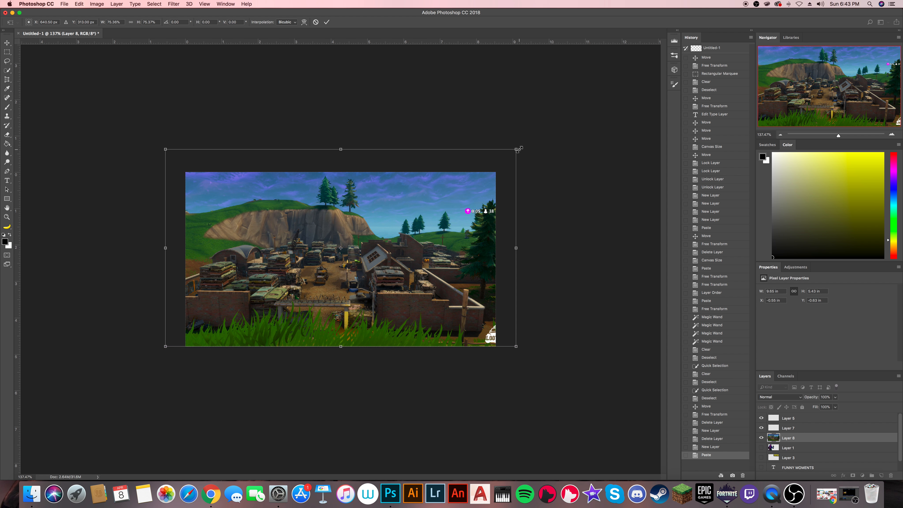
{"action": "left_click_drag", "start_coordinate": [518, 150], "coordinate": [559, 134]}
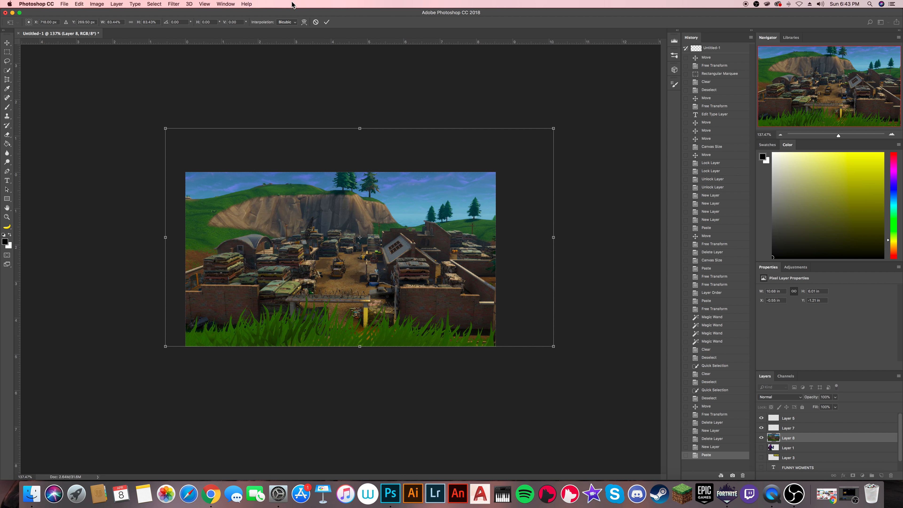
{"action": "left_click", "coordinate": [327, 22]}
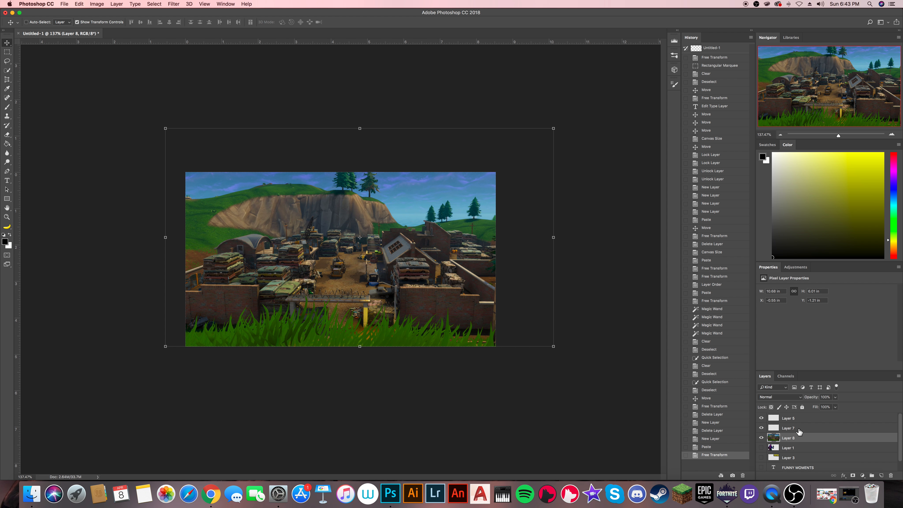
- Switch to Chrome and search Google Images for "raven skin fortnite"
{"action": "left_click", "coordinate": [210, 493]}
{"action": "scroll", "coordinate": [144, 88], "scroll_direction": "up", "scroll_amount": 3}
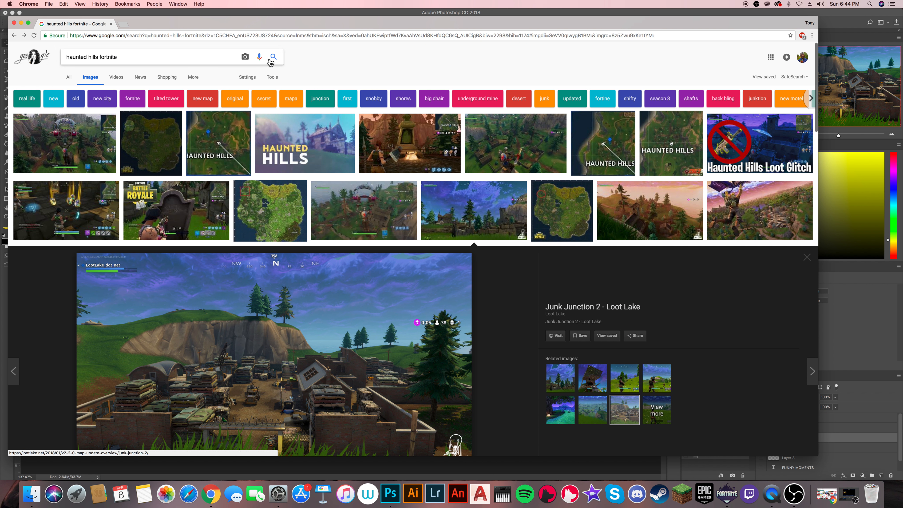
{"action": "left_click_drag", "start_coordinate": [202, 57], "coordinate": [28, 50]}
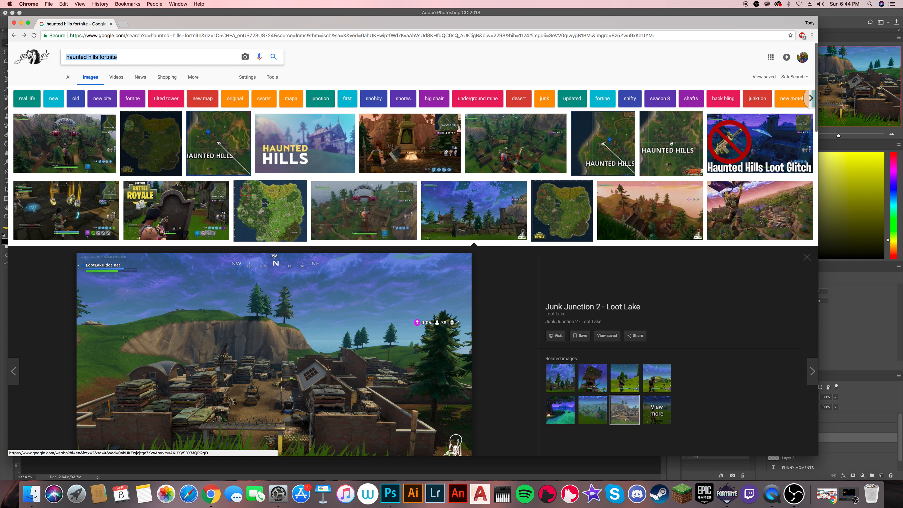
{"action": "type", "text": "raven skin fprt"}
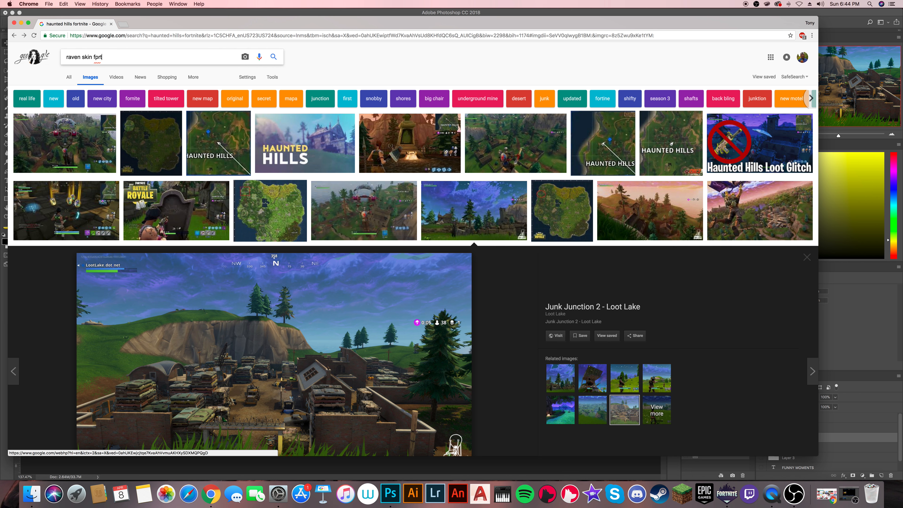
{"action": "type", "text": "ortnite"}
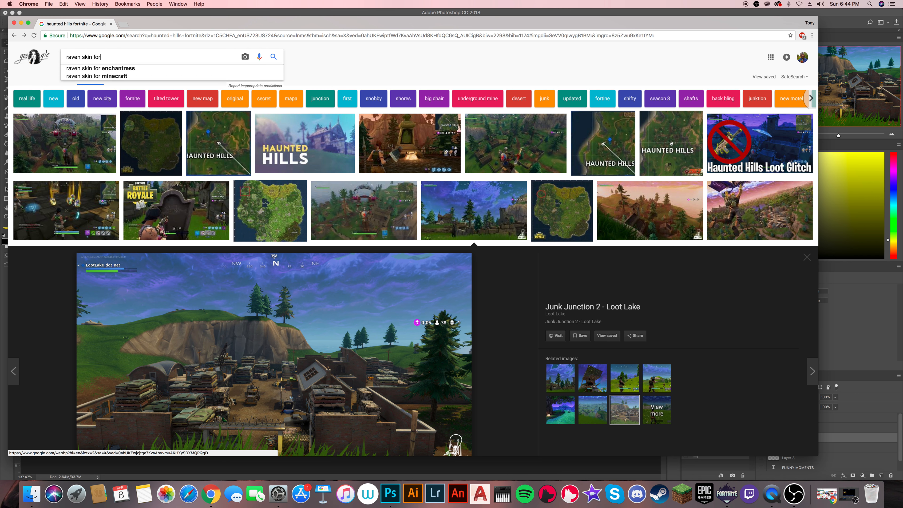
{"action": "key", "text": "Return"}
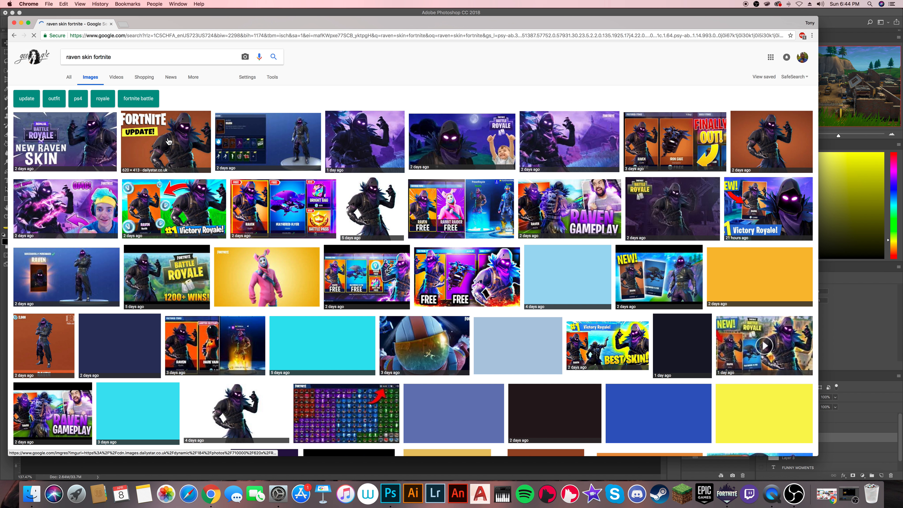
- Open the pink rabbit skin result, compare its related versions and copy the 1600 × 900 image
{"action": "left_click", "coordinate": [264, 287]}
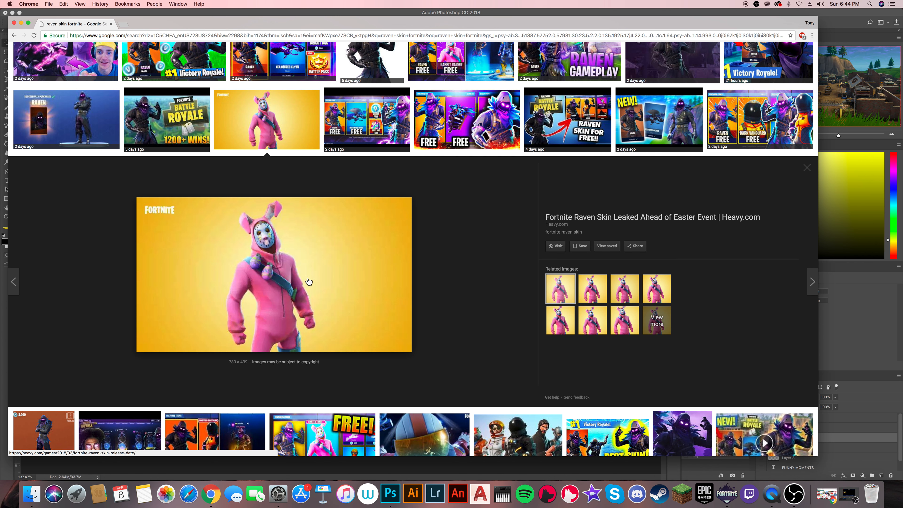
{"action": "left_click", "coordinate": [592, 289]}
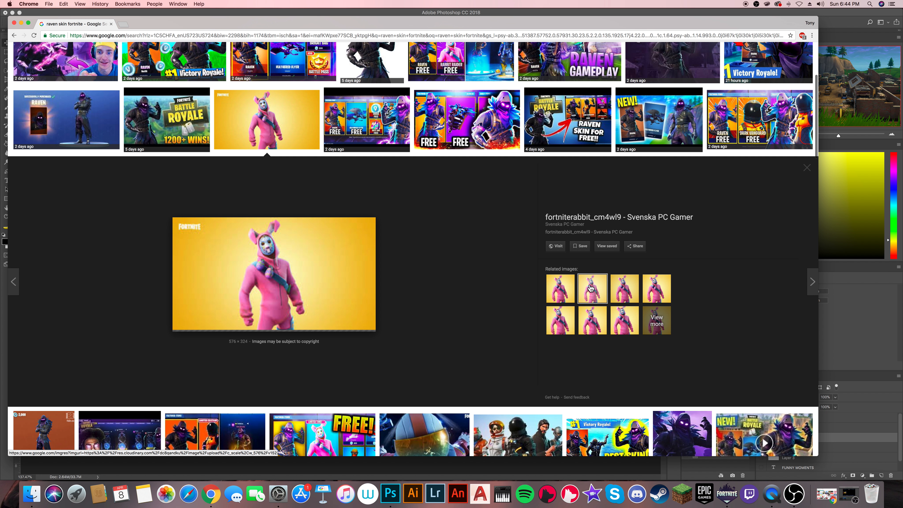
{"action": "left_click", "coordinate": [587, 320]}
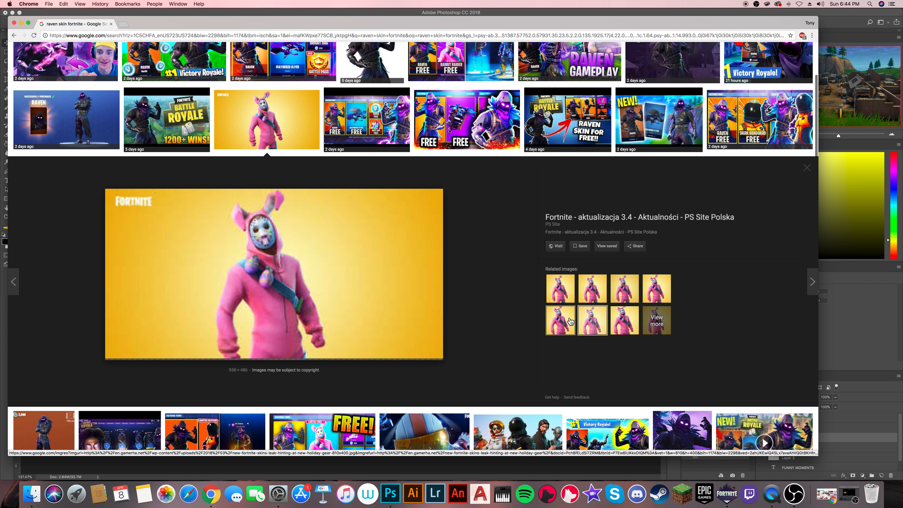
{"action": "left_click", "coordinate": [571, 321]}
{"action": "left_click", "coordinate": [564, 301]}
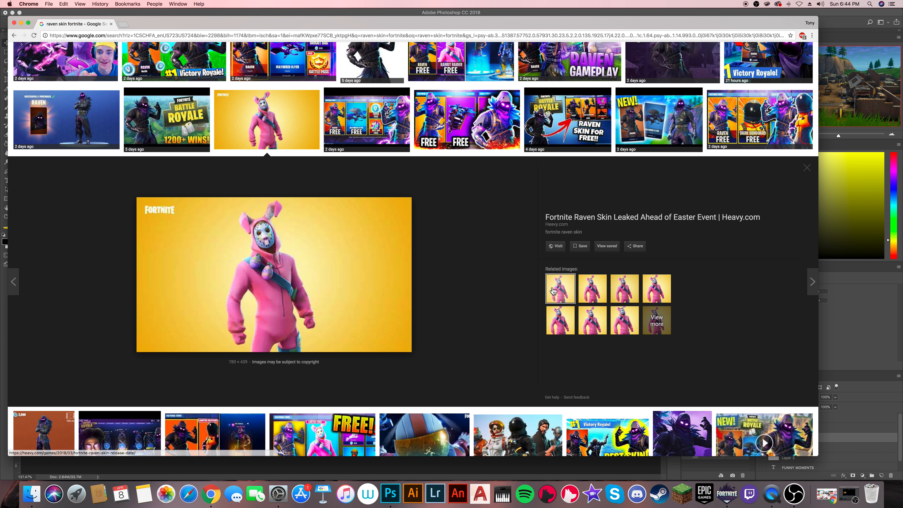
{"action": "left_click", "coordinate": [619, 292]}
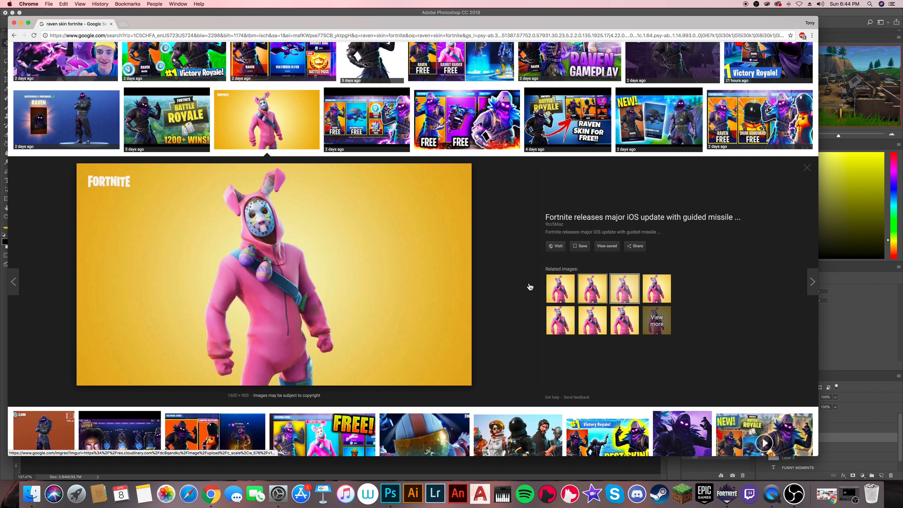
{"action": "right_click", "coordinate": [321, 301]}
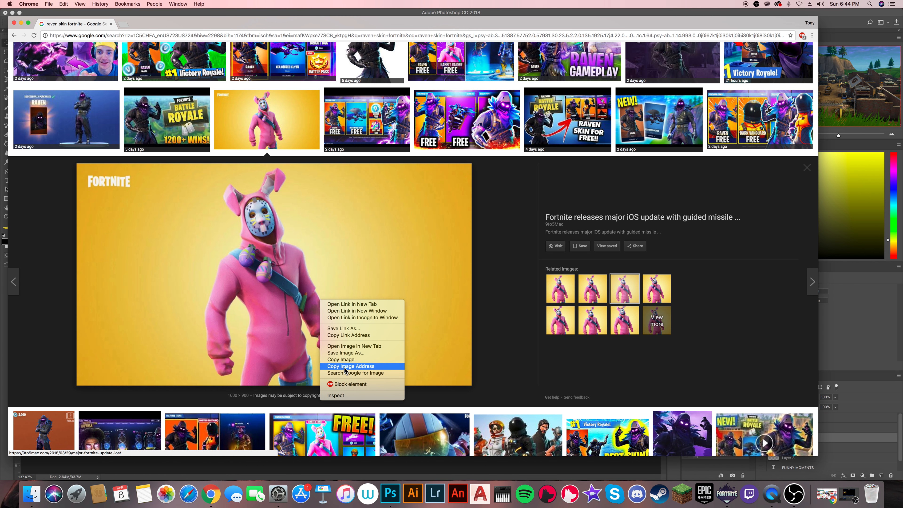
{"action": "left_click", "coordinate": [340, 359]}
- Paste the rabbit skin image into the Photoshop document, shrink it to about 7.49 × 4.21 in and center it over the background
{"action": "left_click", "coordinate": [826, 22]}
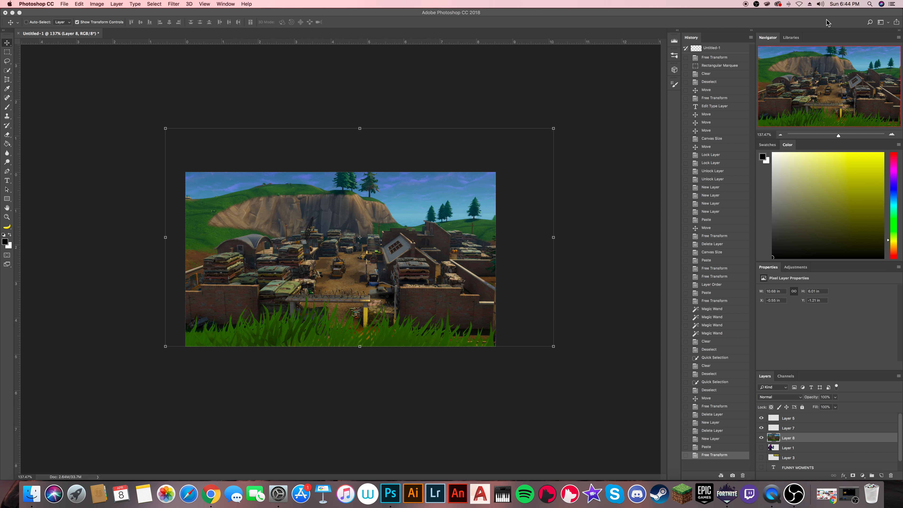
{"action": "key", "text": "super+v"}
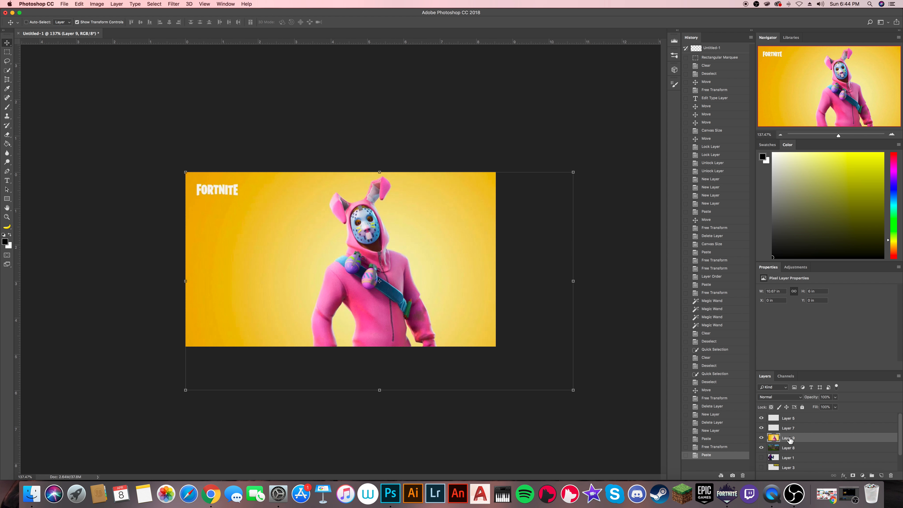
{"action": "left_click", "coordinate": [573, 173]}
{"action": "left_click_drag", "start_coordinate": [573, 173], "coordinate": [458, 237]}
{"action": "left_click_drag", "start_coordinate": [416, 261], "coordinate": [435, 213]}
{"action": "left_click", "coordinate": [327, 23]}
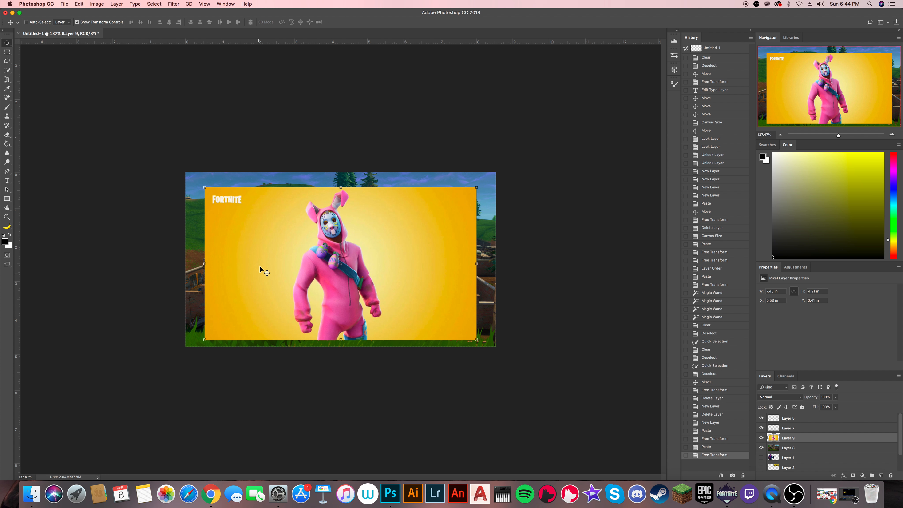
- Select the yellow background around the rabbit character with the Magic Wand at tolerance 75 and delete it
{"action": "left_click", "coordinate": [7, 70]}
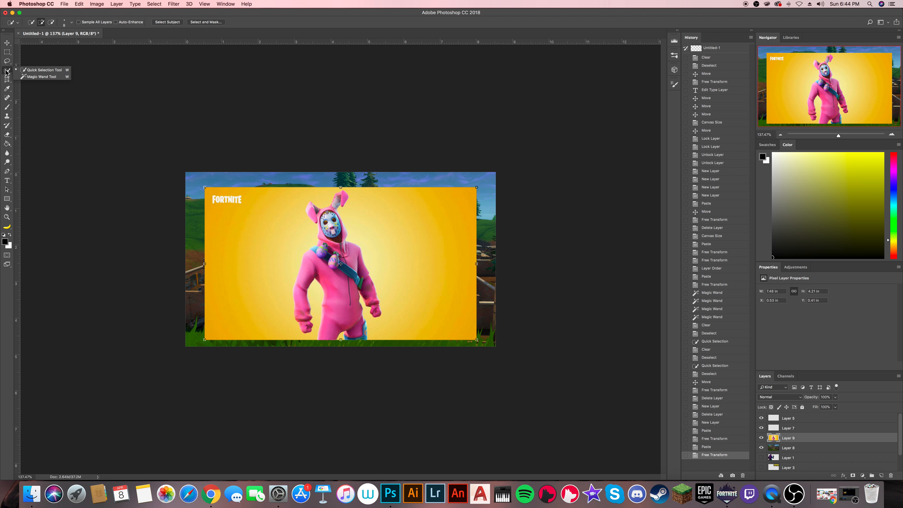
{"action": "left_click", "coordinate": [35, 79]}
{"action": "left_click", "coordinate": [252, 242]}
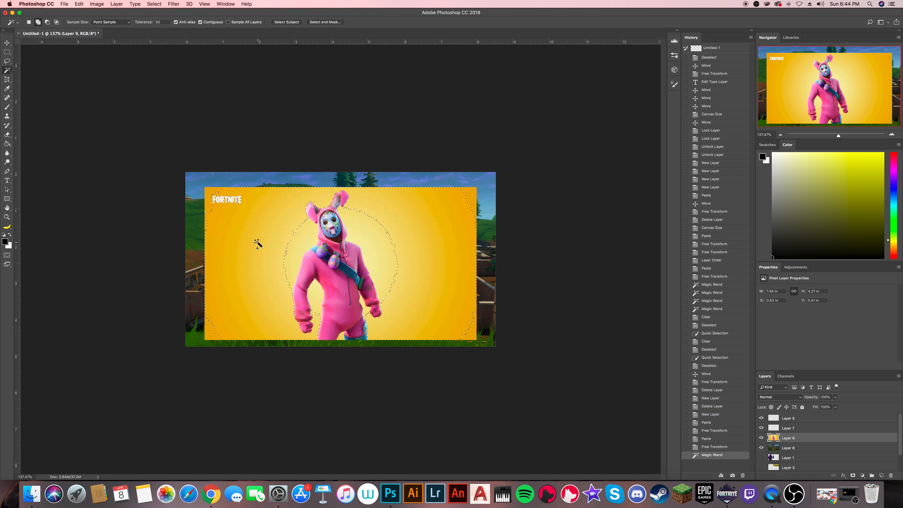
{"action": "key", "text": "super+d"}
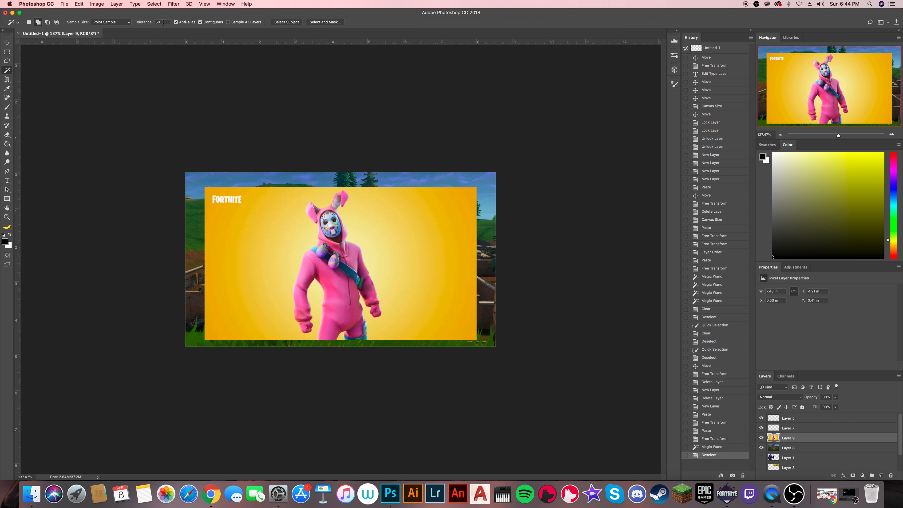
{"action": "type", "text": "75"}
{"action": "left_click", "coordinate": [268, 245]}
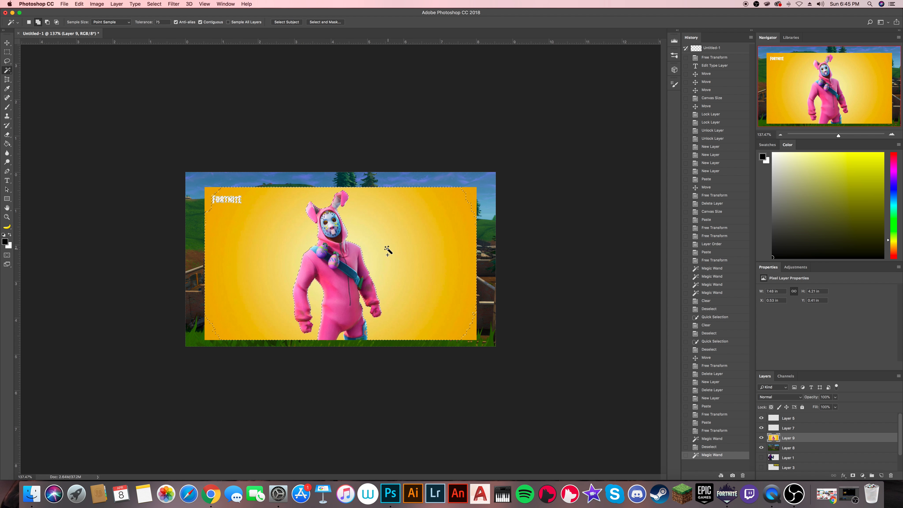
{"action": "key", "text": "Delete"}
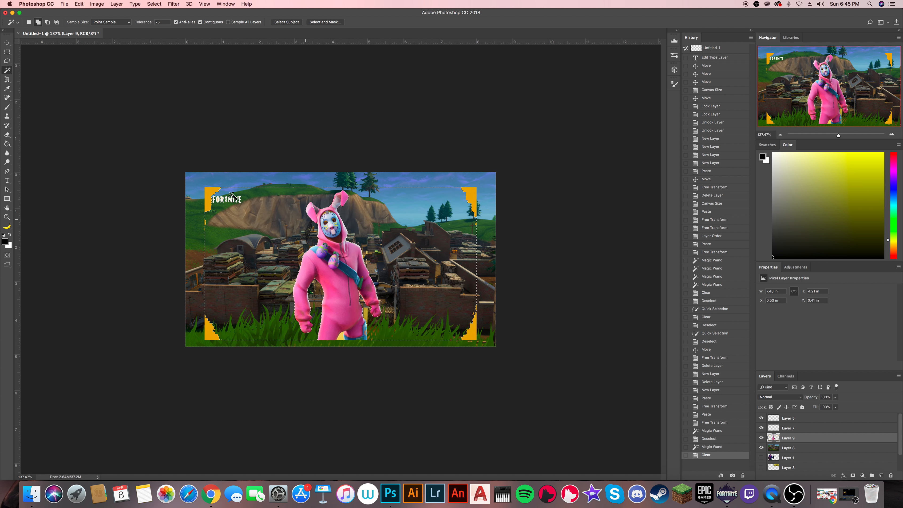
- Delete the leftover yellow corners and Fortnite logo on both sides of the character using rectangular marquee selections, and deselect
{"action": "left_click", "coordinate": [8, 53]}
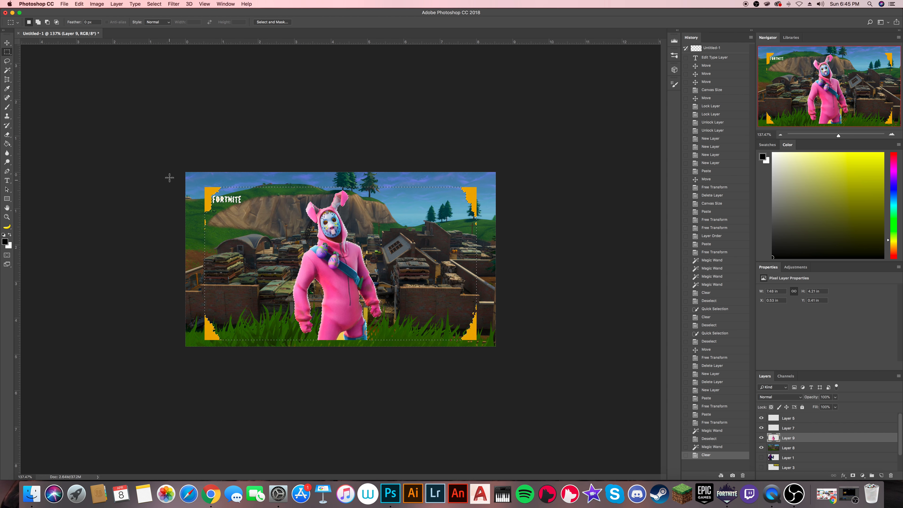
{"action": "left_click_drag", "start_coordinate": [187, 173], "coordinate": [265, 354]}
{"action": "key", "text": "Delete"}
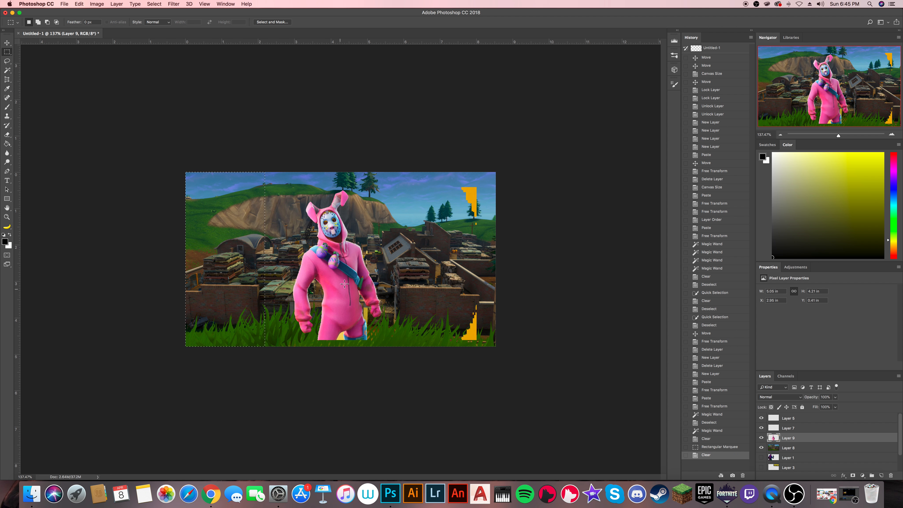
{"action": "left_click_drag", "start_coordinate": [418, 152], "coordinate": [553, 366]}
{"action": "key", "text": "Delete"}
{"action": "key", "text": "Delete"}
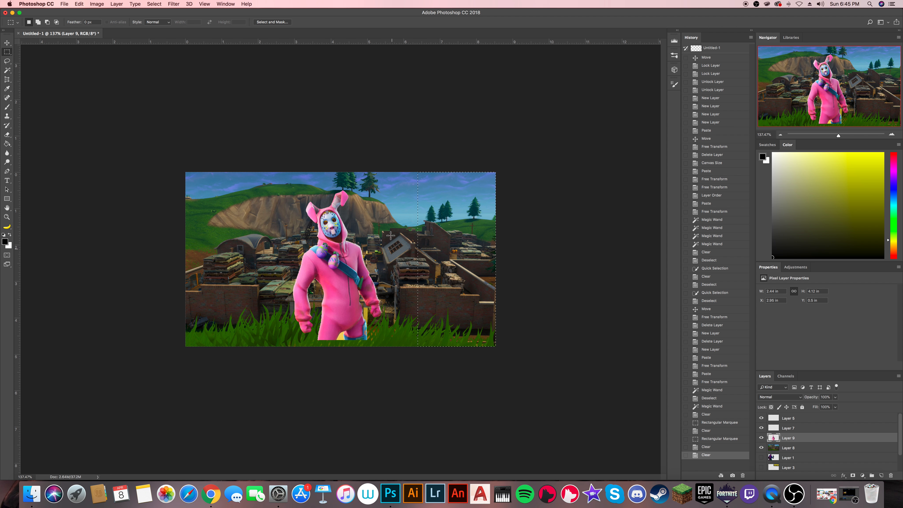
{"action": "key", "text": "super+d"}
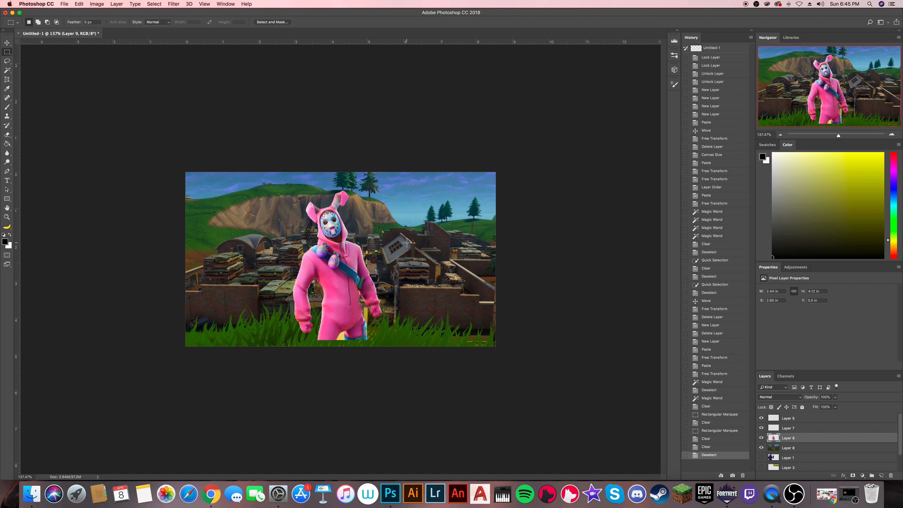
- Select the leftover yellow patch between the rabbit character's legs with the Quick Selection tool, delete it and deselect
{"action": "right_click", "coordinate": [8, 74]}
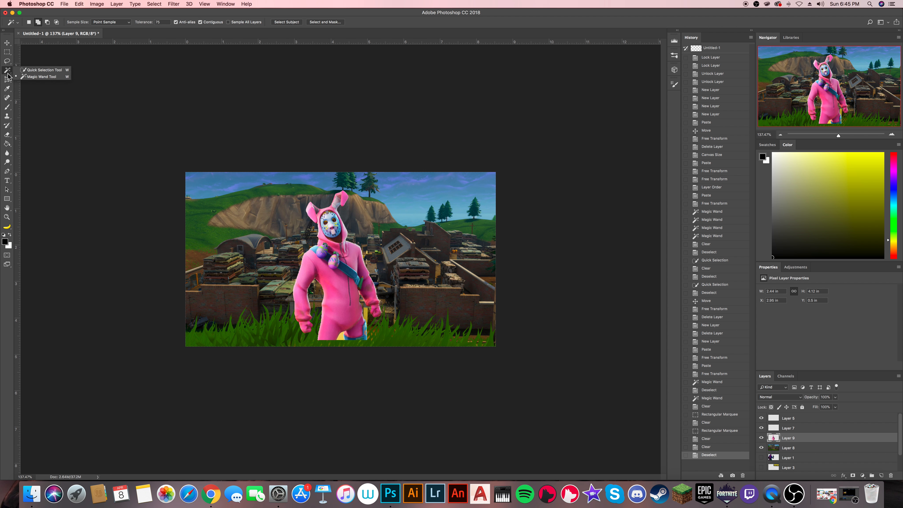
{"action": "left_click", "coordinate": [35, 70]}
{"action": "scroll", "coordinate": [348, 342], "scroll_direction": "up", "scroll_amount": 5}
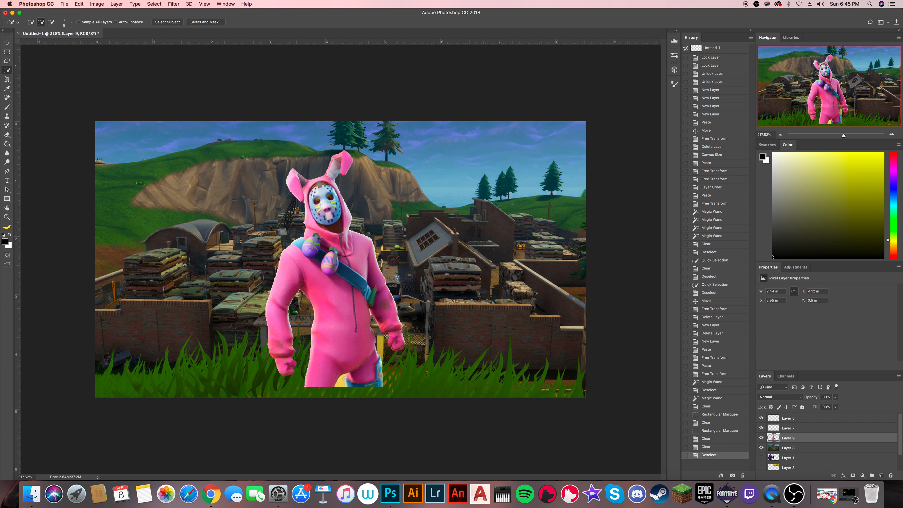
{"action": "left_click", "coordinate": [342, 383]}
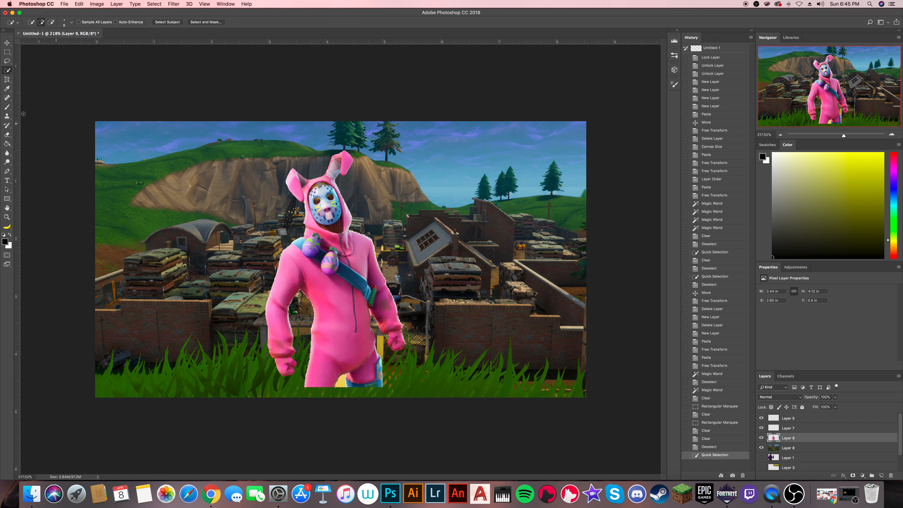
{"action": "key", "text": "Delete"}
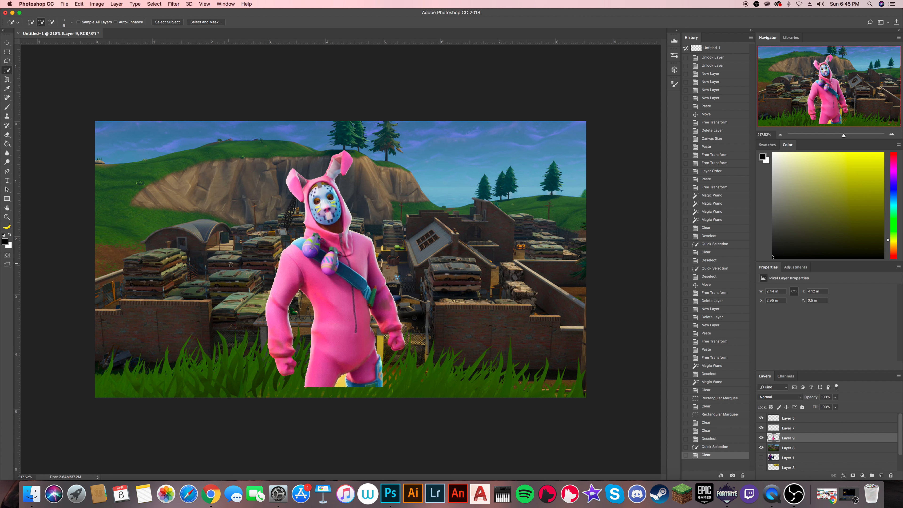
{"action": "key", "text": "super+d"}
- Move the rabbit character to the left part of the background, resting on the lower edge, and enlarge it to about 2.64 × 4.46 in
{"action": "left_click", "coordinate": [7, 43]}
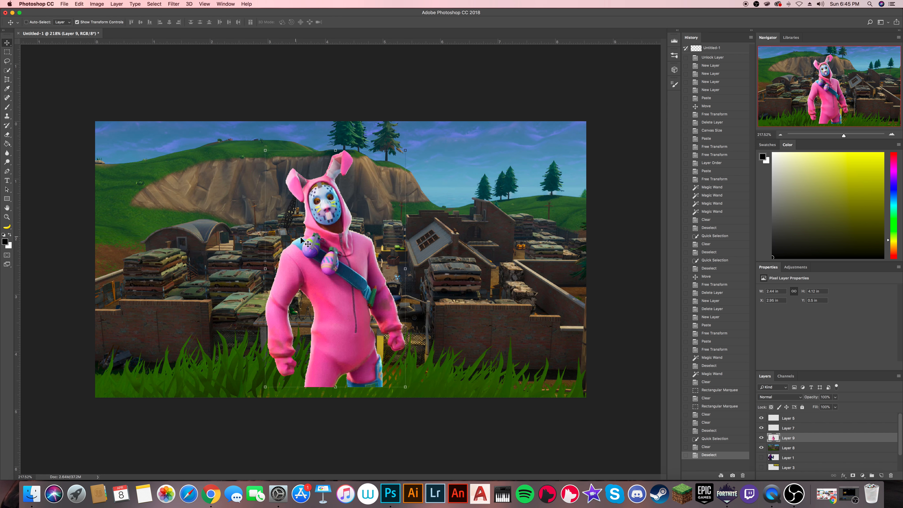
{"action": "left_click_drag", "start_coordinate": [331, 254], "coordinate": [218, 263]}
{"action": "scroll", "coordinate": [358, 243], "scroll_direction": "down", "scroll_amount": 5}
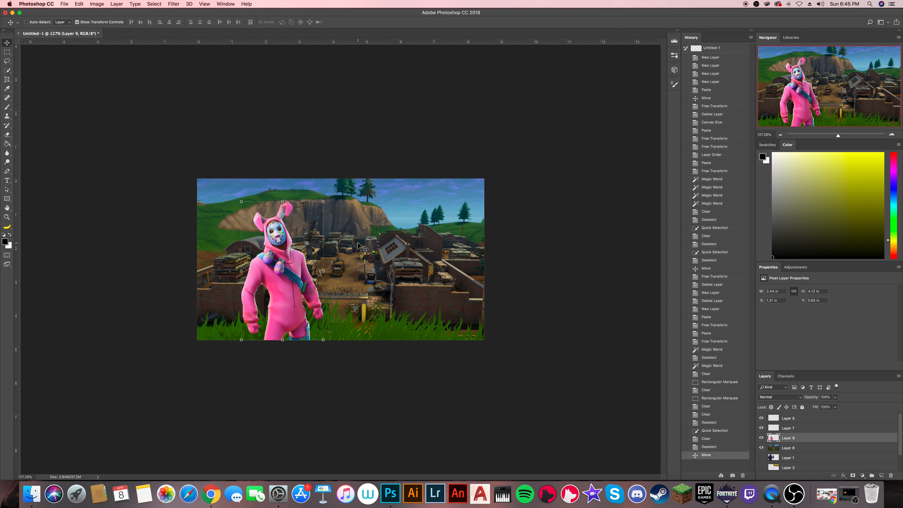
{"action": "left_click_drag", "start_coordinate": [324, 202], "coordinate": [331, 191]}
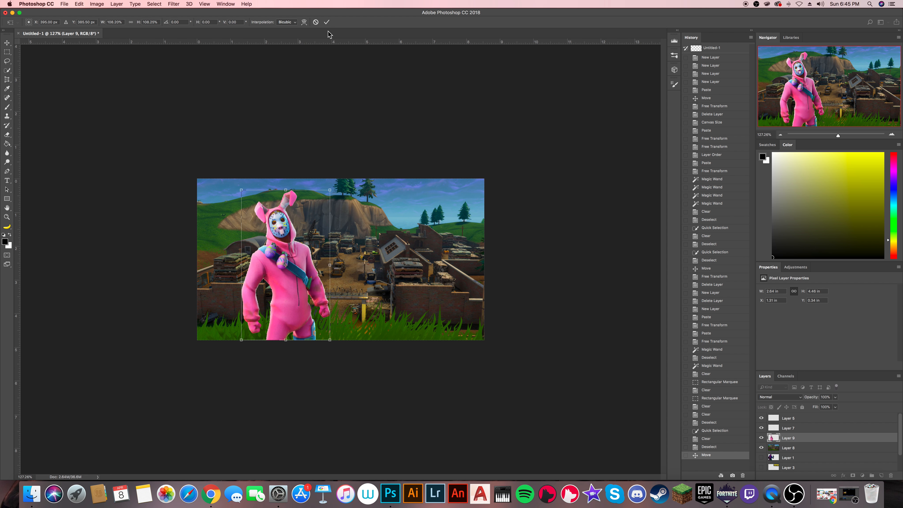
{"action": "left_click", "coordinate": [326, 22]}
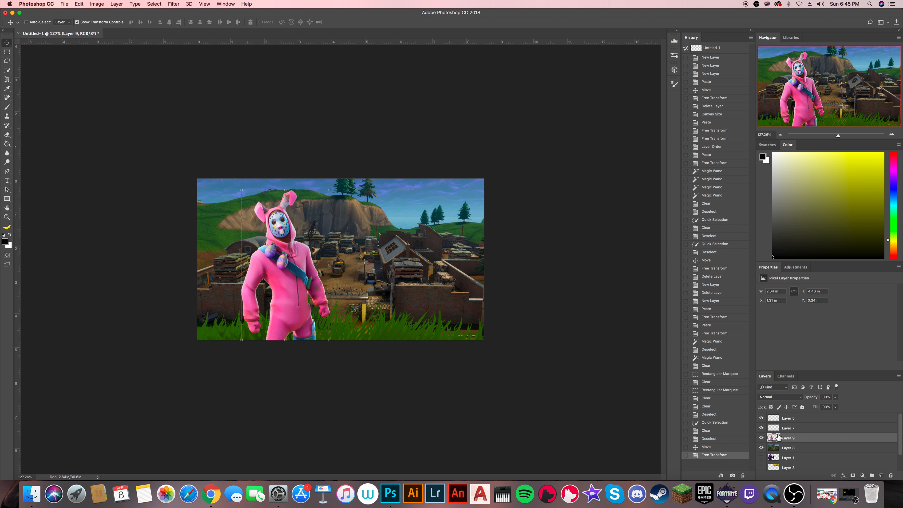
- Hide the character layer and apply Hue/Saturation to the background layer, shifting the hue to a pink sky with blue grass and raising saturation slightly
{"action": "left_click", "coordinate": [761, 438]}
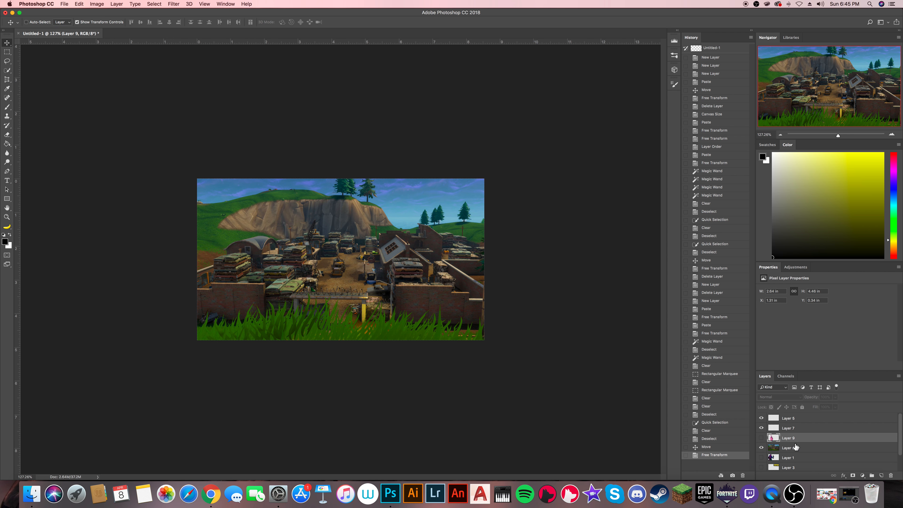
{"action": "left_click", "coordinate": [797, 447]}
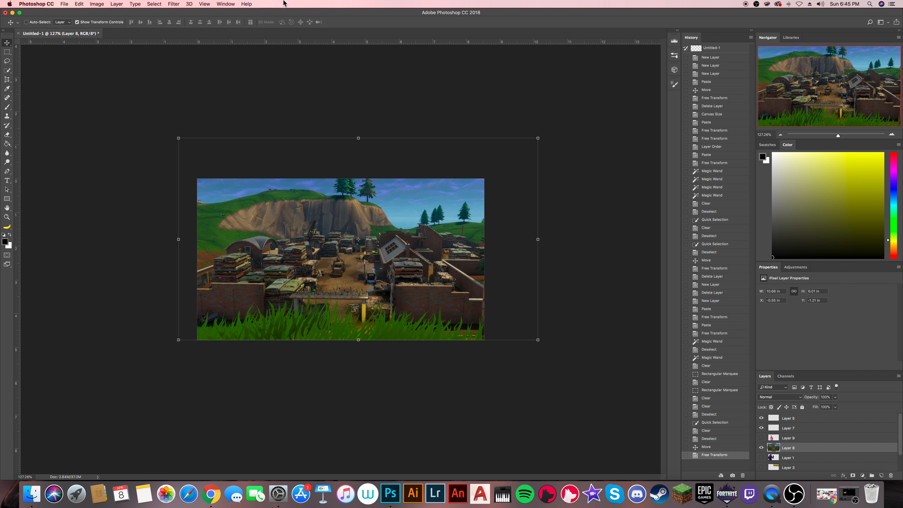
{"action": "left_click", "coordinate": [115, 4]}
{"action": "mouse_move", "coordinate": [97, 4]}
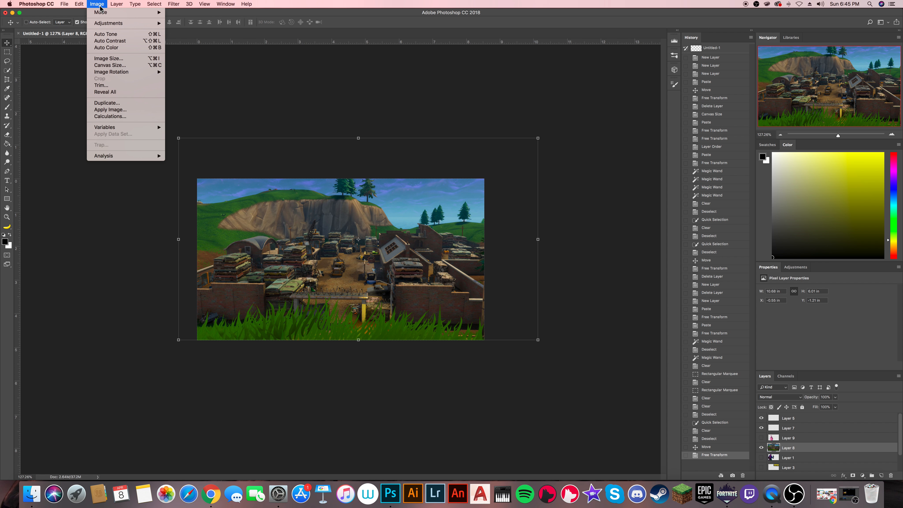
{"action": "mouse_move", "coordinate": [110, 23]}
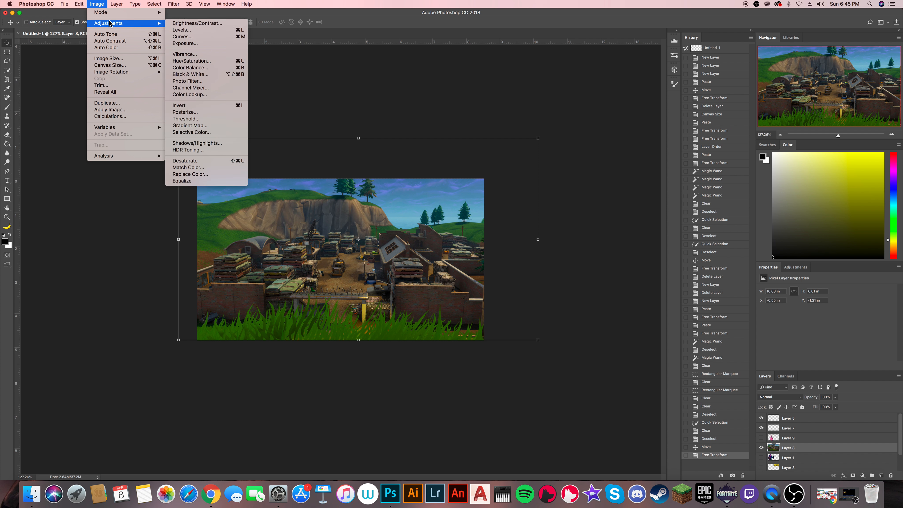
{"action": "left_click", "coordinate": [192, 61]}
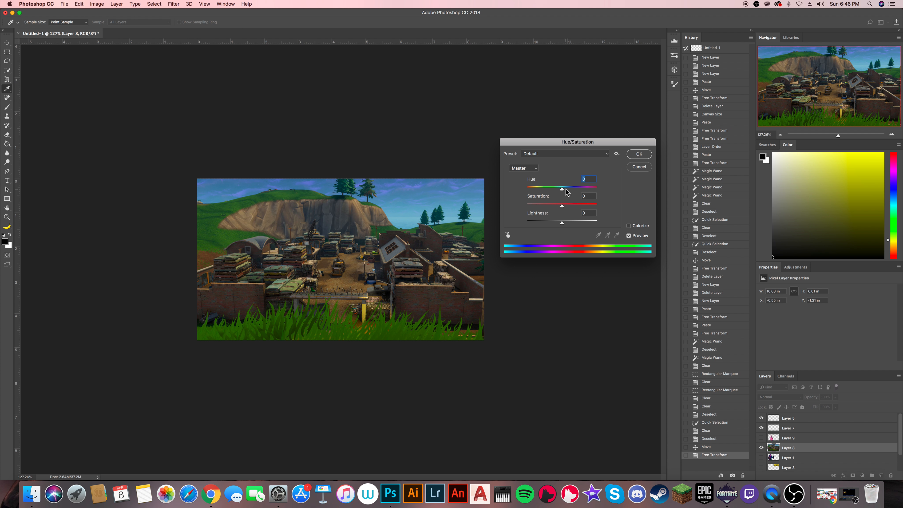
{"action": "left_click_drag", "start_coordinate": [564, 190], "coordinate": [585, 190]}
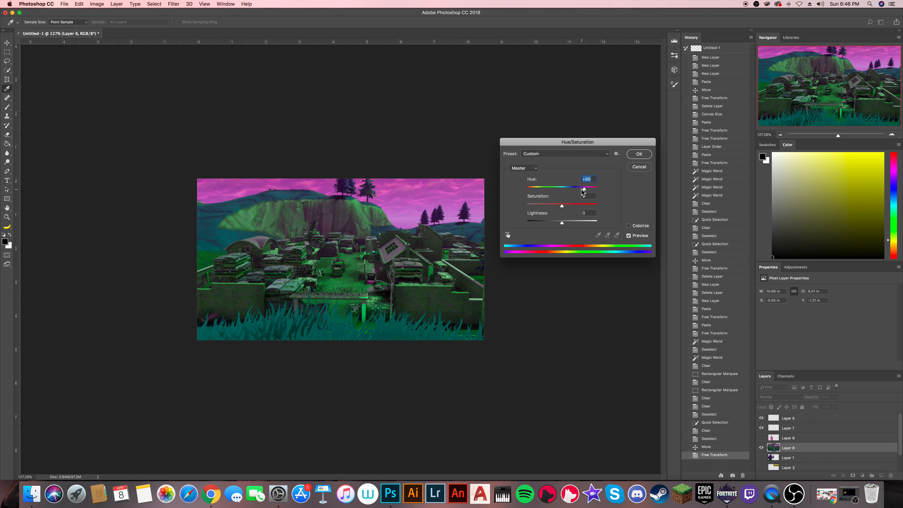
{"action": "mouse_move", "coordinate": [589, 190]}
{"action": "left_mouse_down"}
{"action": "mouse_move", "coordinate": [606, 189]}
{"action": "mouse_move", "coordinate": [538, 189]}
{"action": "mouse_move", "coordinate": [588, 191]}
{"action": "left_mouse_up"}
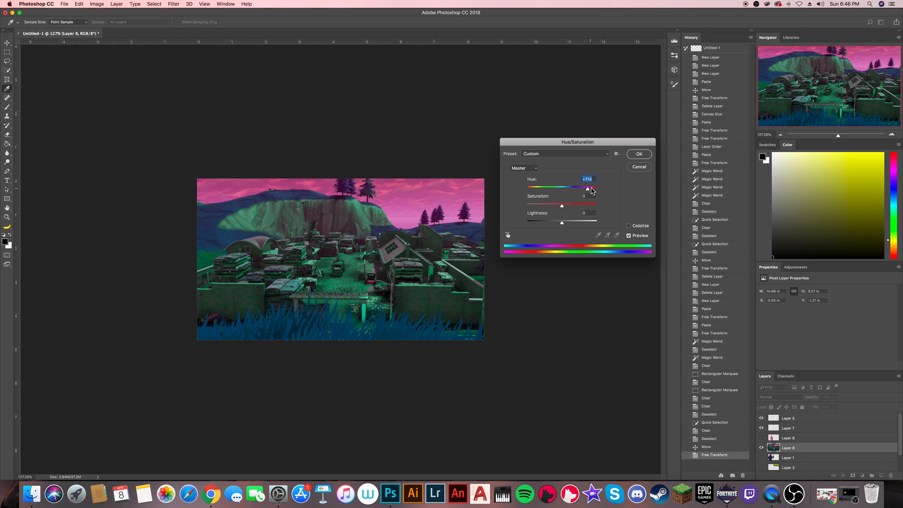
{"action": "left_click_drag", "start_coordinate": [565, 203], "coordinate": [567, 205]}
{"action": "left_click", "coordinate": [639, 155]}
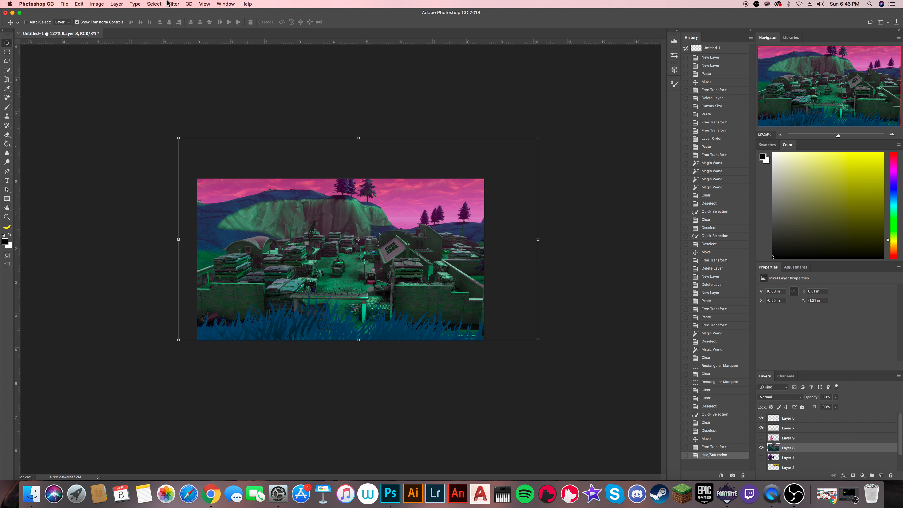
- Apply a Gaussian Blur with a 2.5 pixel radius to the background layer
{"action": "left_click", "coordinate": [173, 4]}
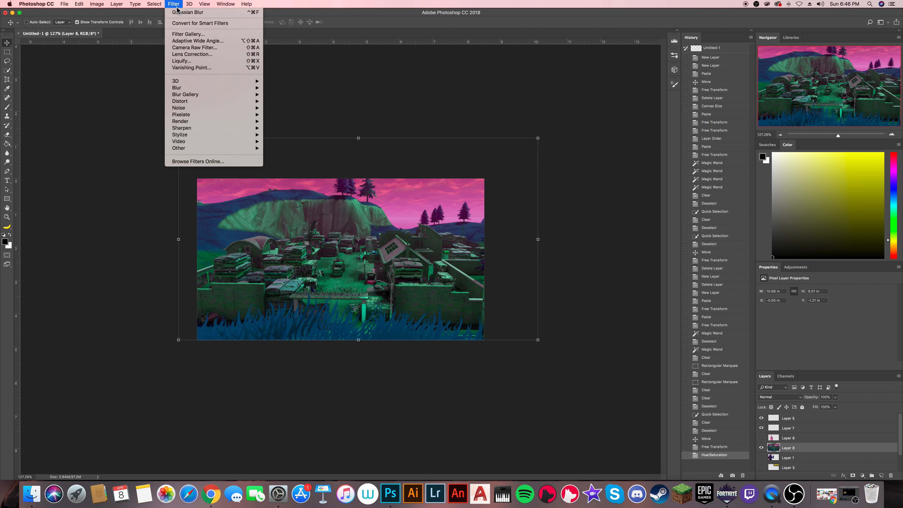
{"action": "mouse_move", "coordinate": [190, 89]}
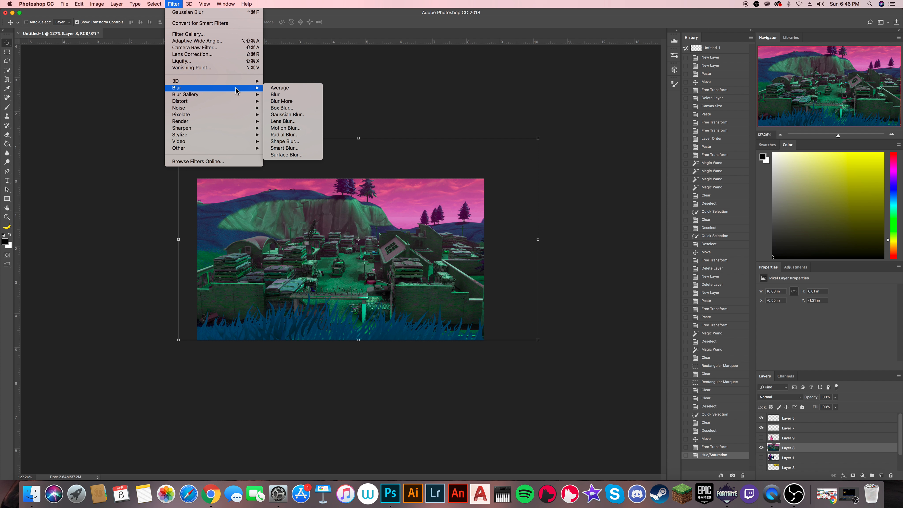
{"action": "left_click", "coordinate": [289, 116]}
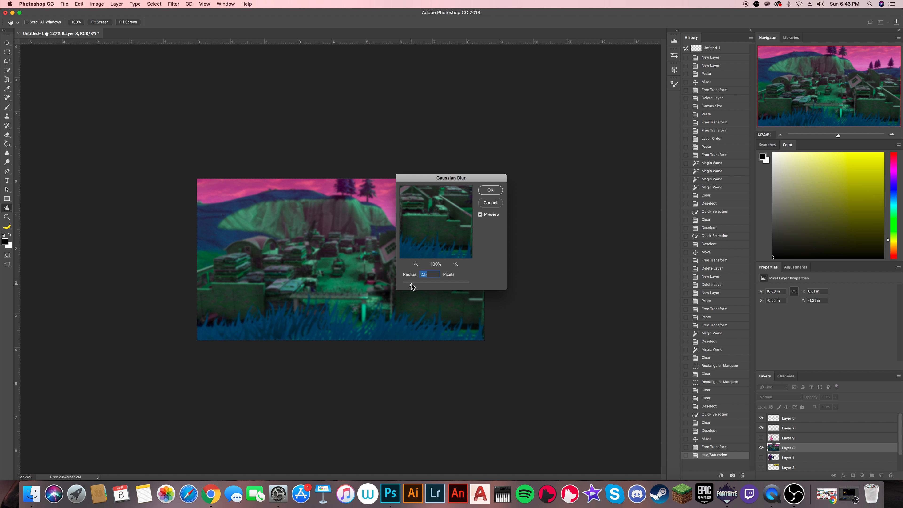
{"action": "left_click", "coordinate": [491, 191]}
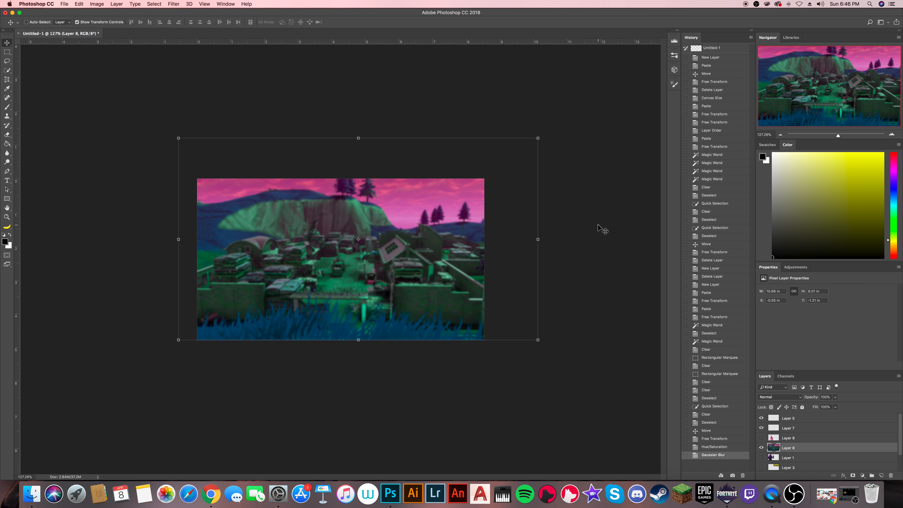
- Show the rabbit character layer again and enlarge the character to about 2.75 × 4.63 in
{"action": "left_click", "coordinate": [761, 438]}
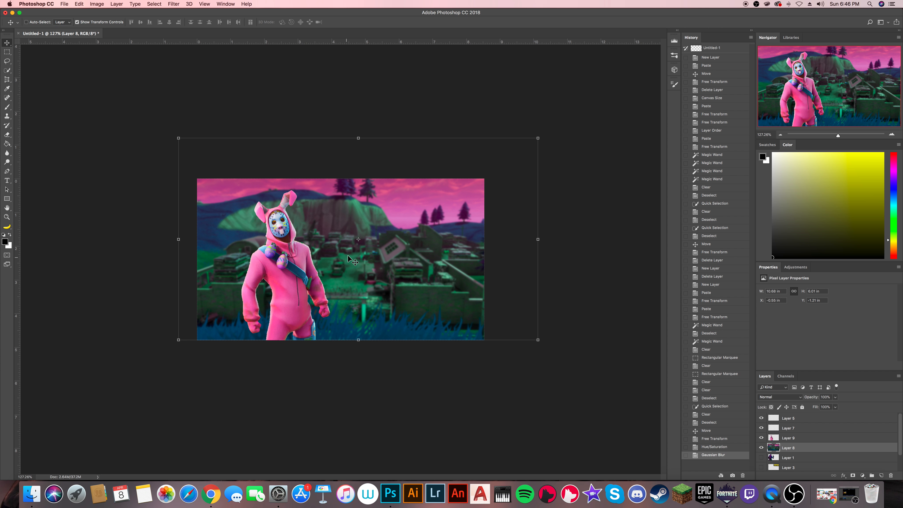
{"action": "left_click", "coordinate": [792, 440]}
{"action": "left_click_drag", "start_coordinate": [329, 190], "coordinate": [334, 185]}
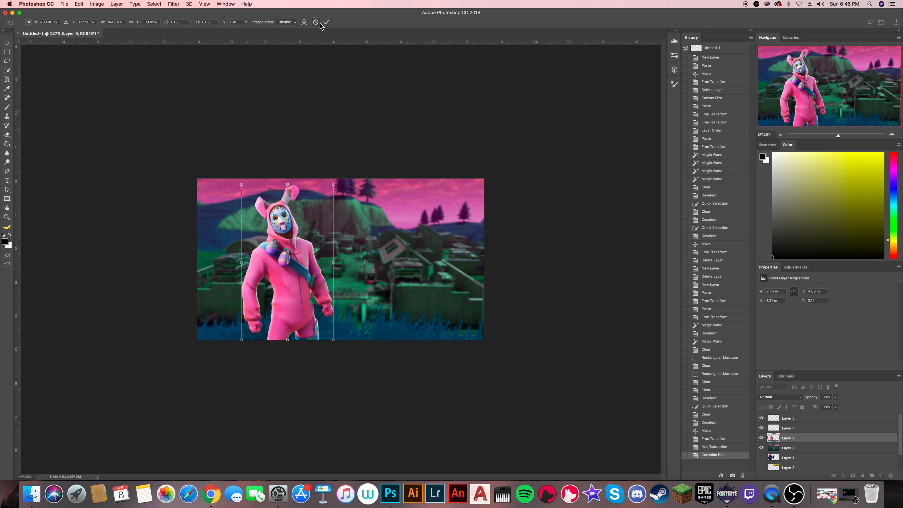
{"action": "left_click", "coordinate": [327, 22]}
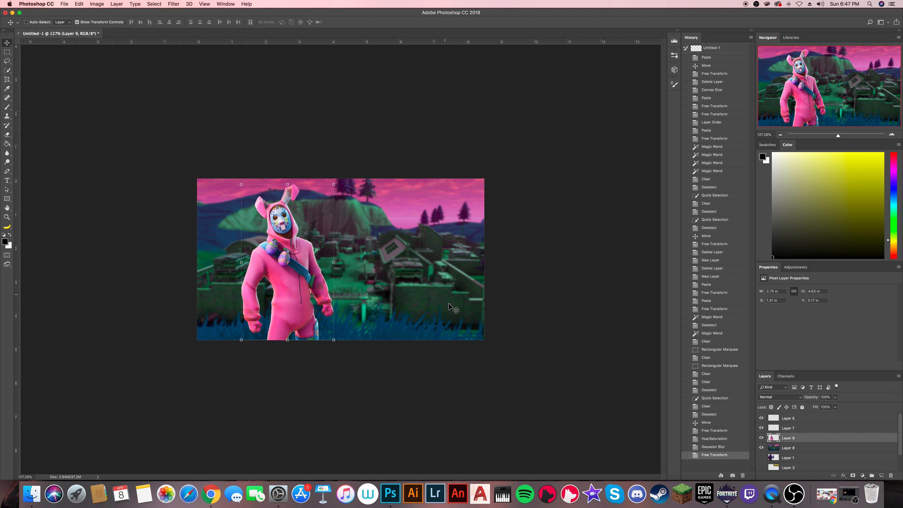
- Switch to Chrome and search Google Images for "fortnite battle royale"
{"action": "left_click", "coordinate": [211, 493]}
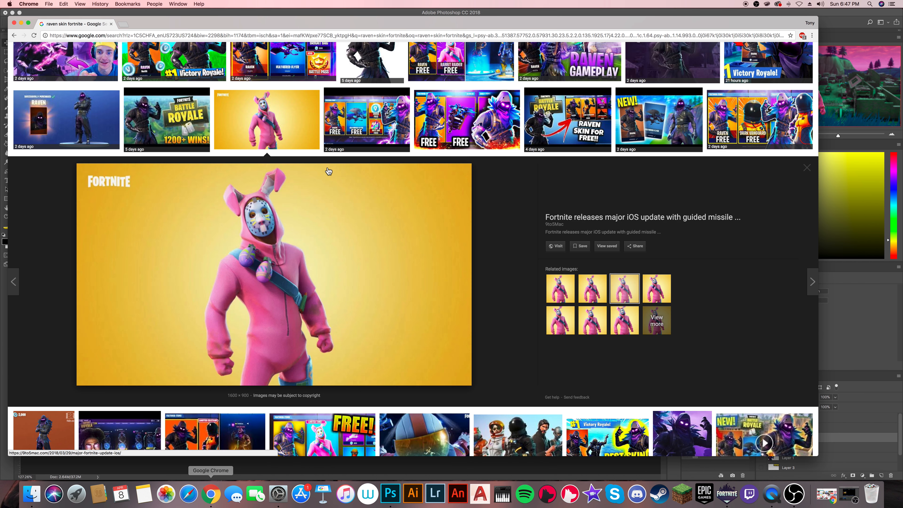
{"action": "scroll", "coordinate": [328, 172], "scroll_direction": "up", "scroll_amount": 5}
{"action": "left_click_drag", "start_coordinate": [173, 52], "coordinate": [123, 56]}
{"action": "key", "text": "BackSpace"}
{"action": "type", "text": "fortnite"}
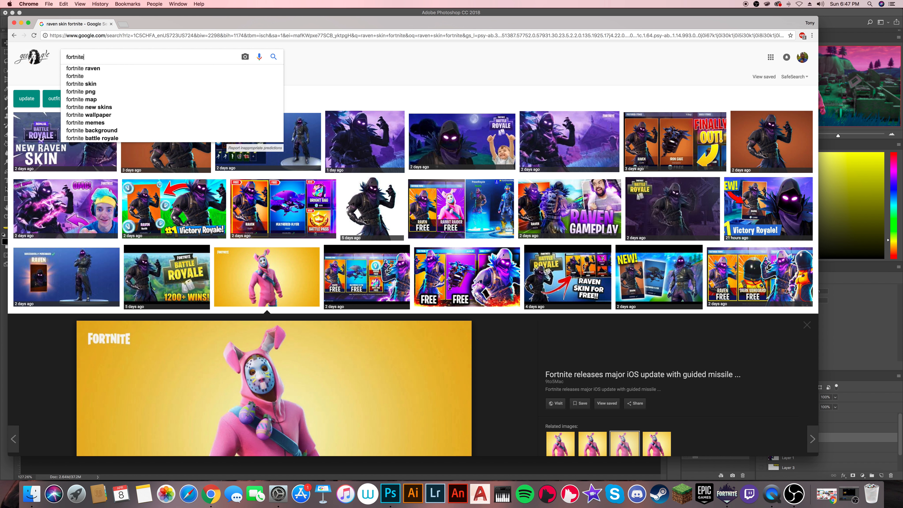
{"action": "type", "text": " battle roya"}
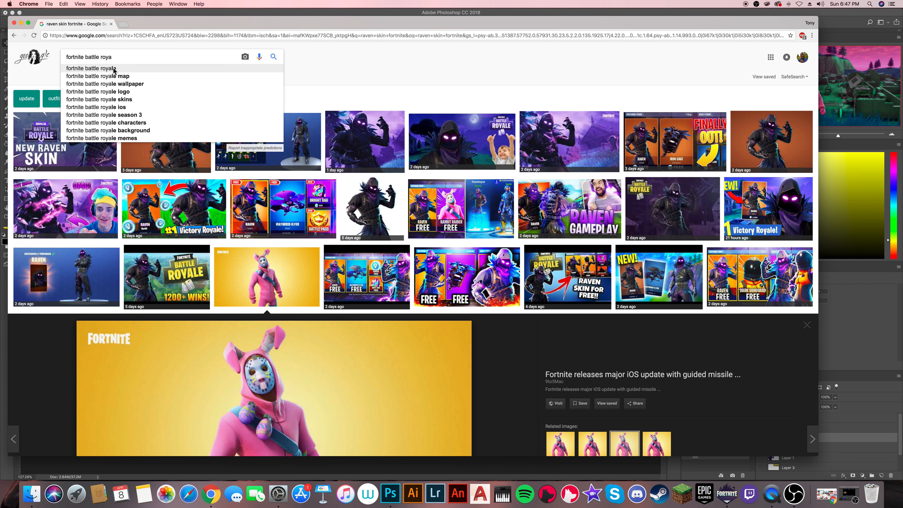
{"action": "left_click", "coordinate": [144, 68]}
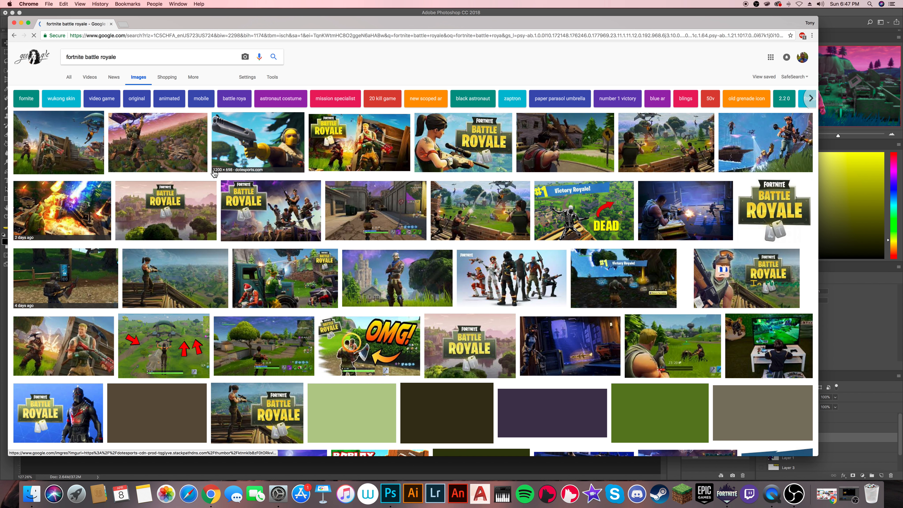
- Open the Fortnite Battle Royale logo result on a white background and copy the 571 × 480 image
{"action": "scroll", "coordinate": [215, 173], "scroll_direction": "down", "scroll_amount": 3}
{"action": "scroll", "coordinate": [215, 173], "scroll_direction": "up", "scroll_amount": 3}
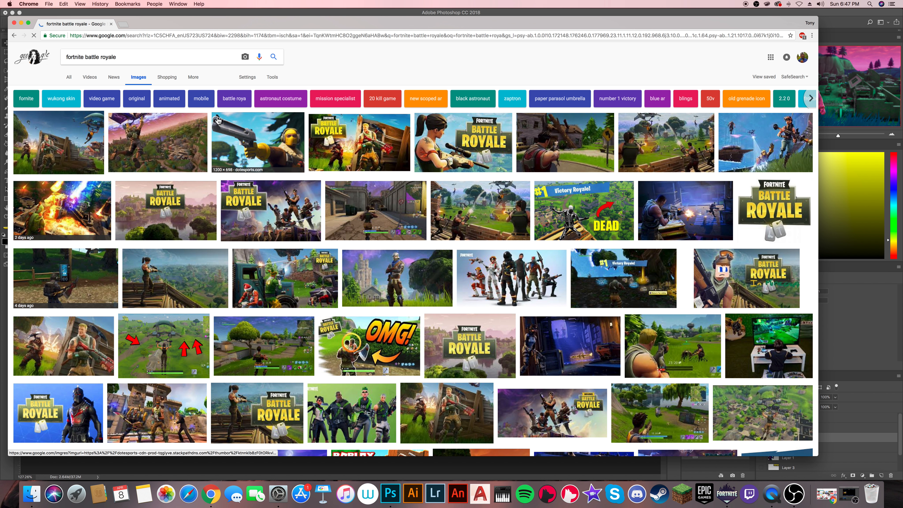
{"action": "left_click", "coordinate": [800, 207]}
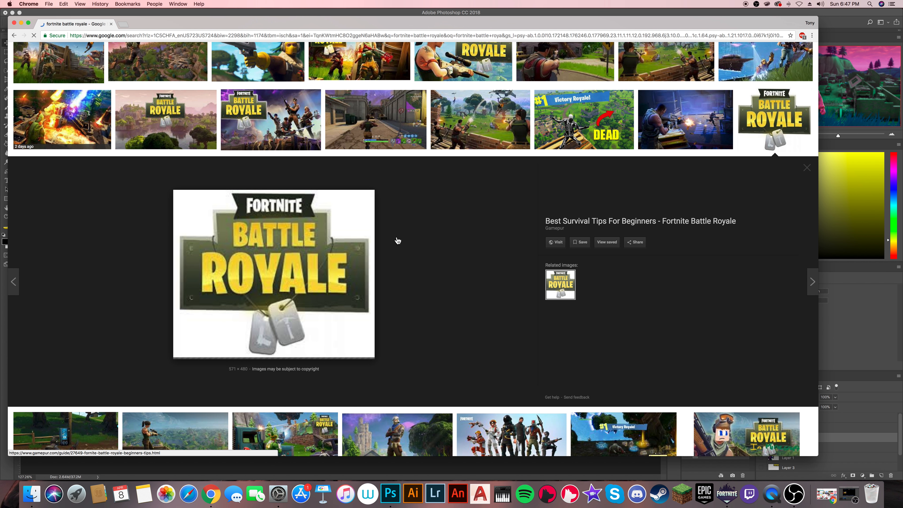
{"action": "right_click", "coordinate": [347, 243]}
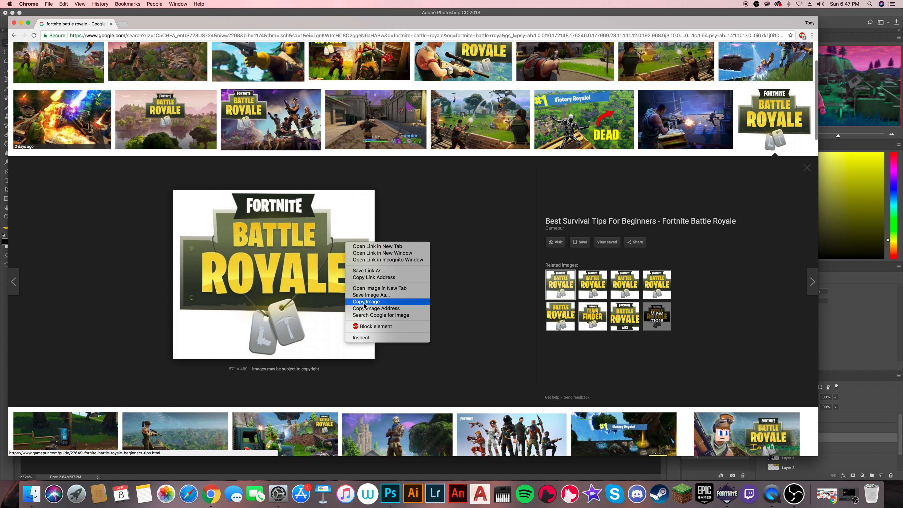
{"action": "key", "text": "Return"}
- Switch to Photoshop, paste the Battle Royale logo above the character layer and move it to the right of the character
{"action": "key", "text": "super+Tab"}
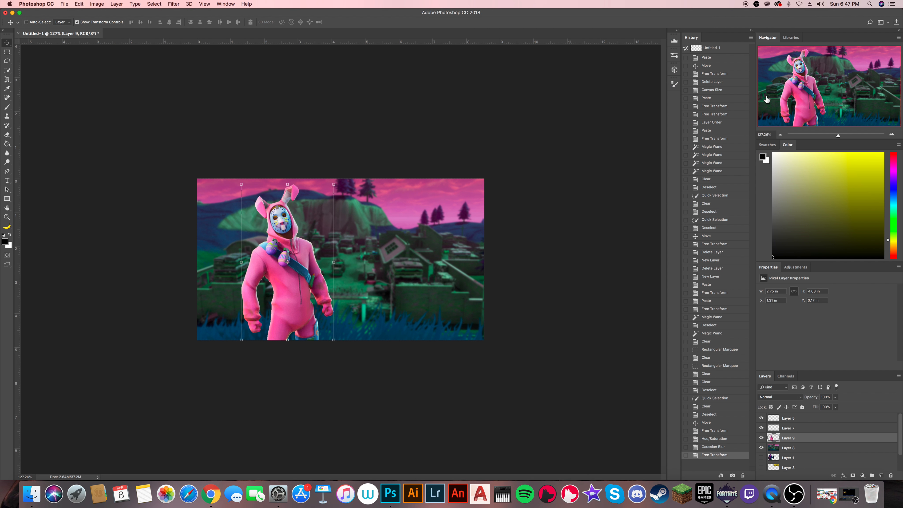
{"action": "key", "text": "super+v"}
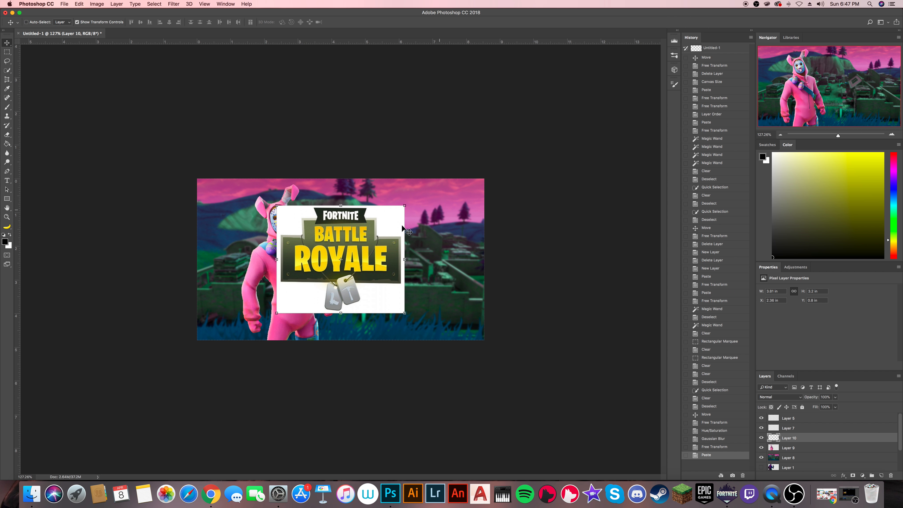
{"action": "left_click_drag", "start_coordinate": [379, 235], "coordinate": [442, 222]}
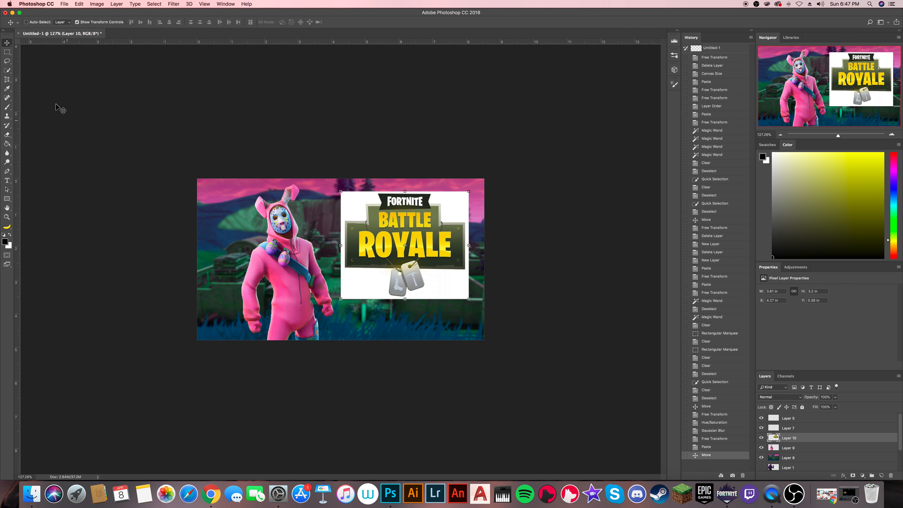
- Remove the logo's white background using the Magic Wand at tolerance 15, and deselect
{"action": "left_click", "coordinate": [7, 70]}
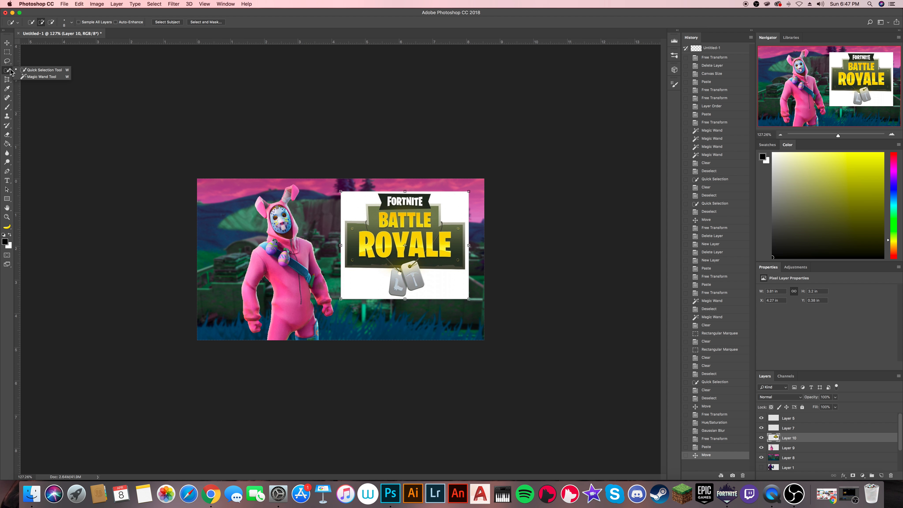
{"action": "left_click", "coordinate": [29, 77]}
{"action": "left_click", "coordinate": [358, 201]}
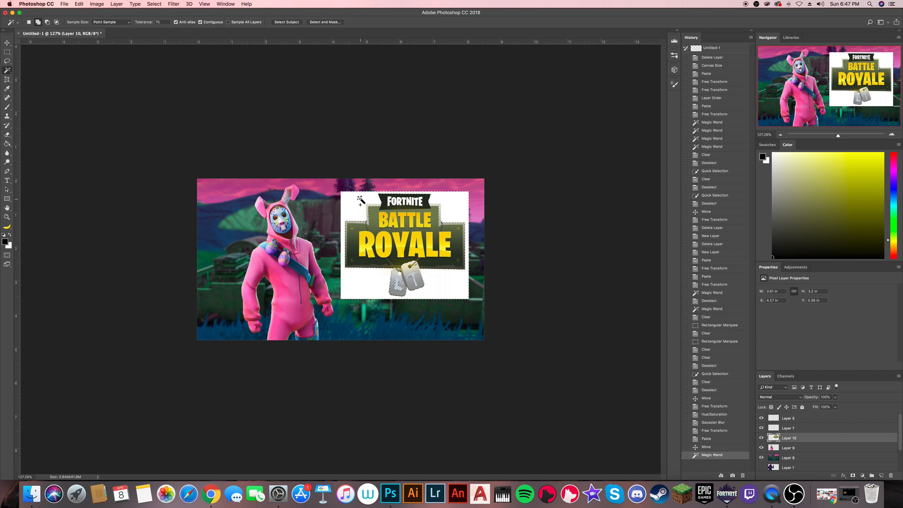
{"action": "key", "text": "super+d"}
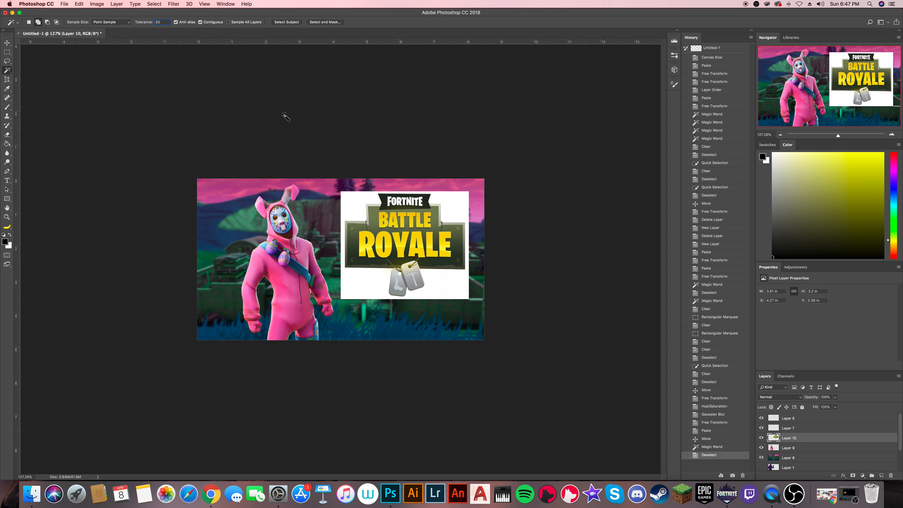
{"action": "left_click", "coordinate": [350, 205]}
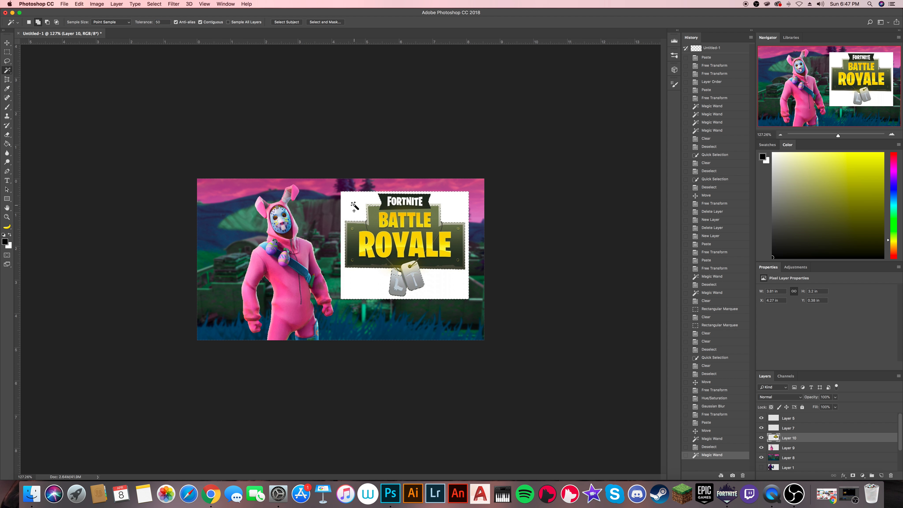
{"action": "key", "text": "super+d"}
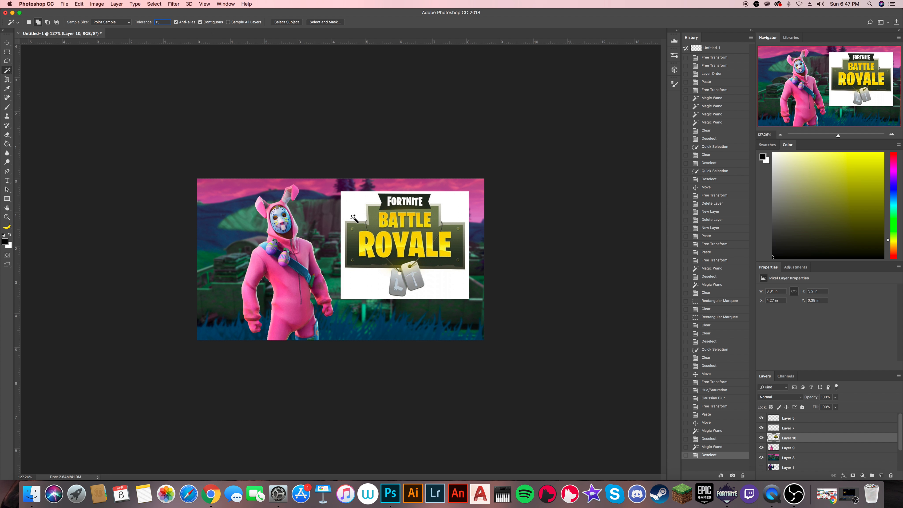
{"action": "left_click", "coordinate": [354, 211]}
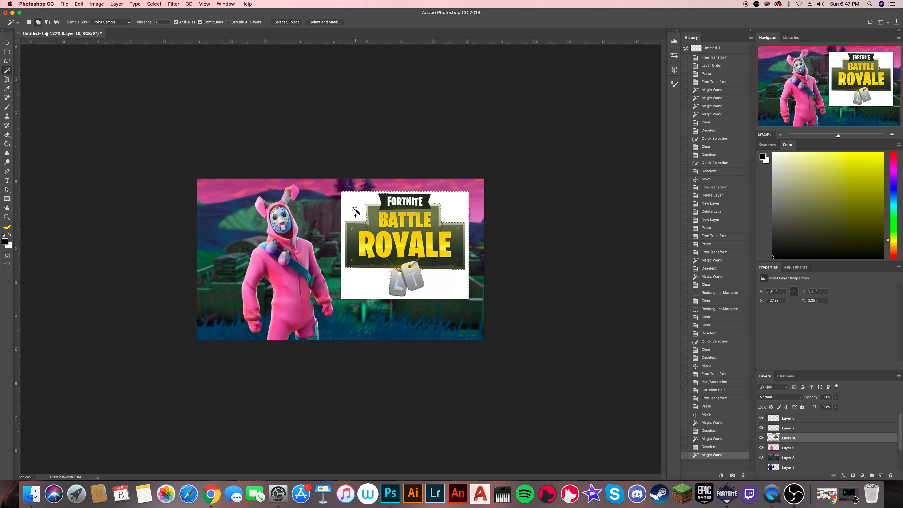
{"action": "key", "text": "Delete"}
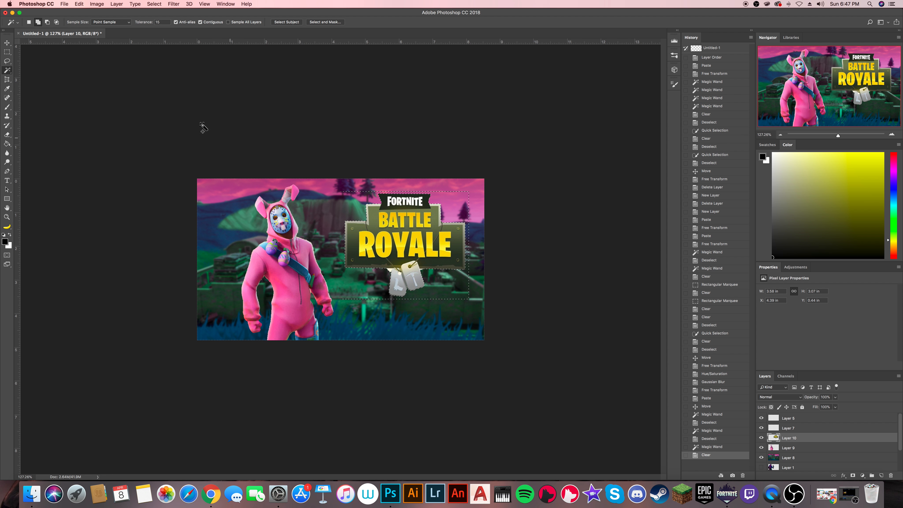
{"action": "key", "text": "super+d"}
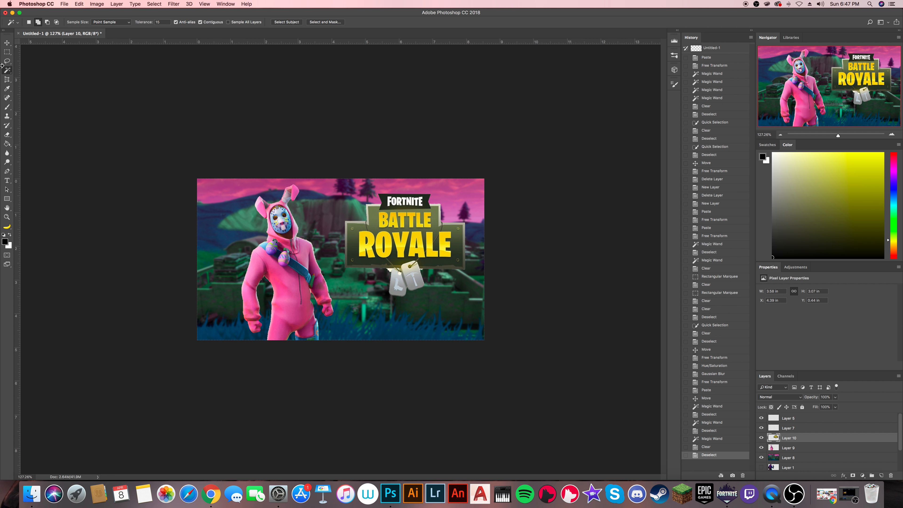
- Delete the leftover white patches around the logo's dog tags and in the tag hole using Quick Selection, and deselect
{"action": "left_click", "coordinate": [7, 71]}
{"action": "left_click", "coordinate": [36, 71]}
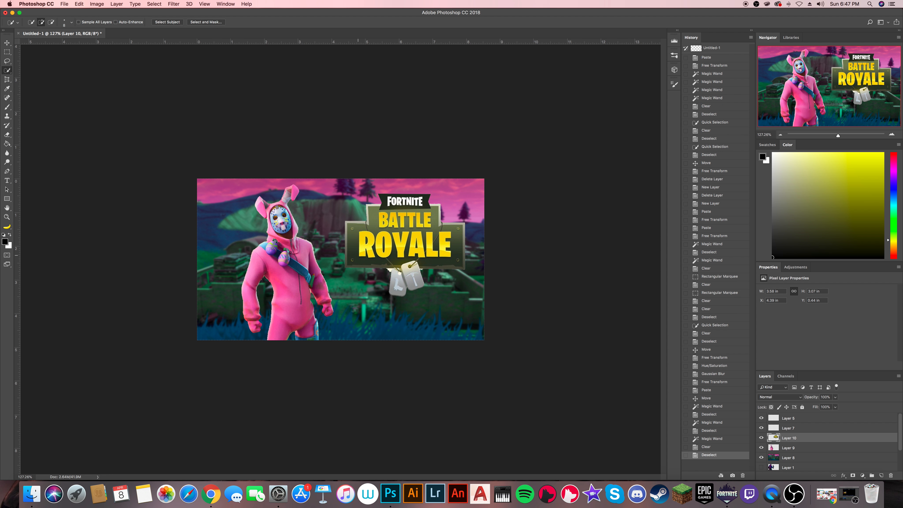
{"action": "scroll", "coordinate": [397, 272], "scroll_direction": "up", "scroll_amount": 10}
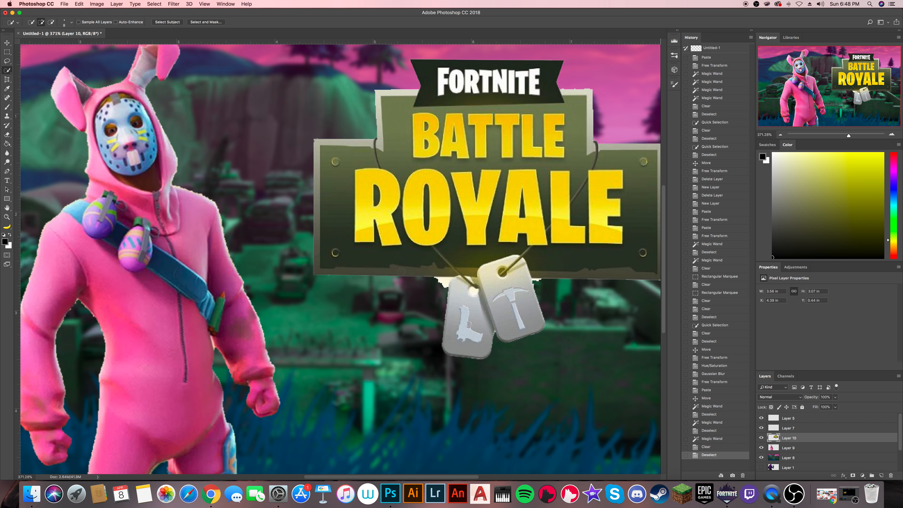
{"action": "left_click", "coordinate": [467, 298]}
{"action": "left_click", "coordinate": [461, 298]}
{"action": "left_click", "coordinate": [541, 327]}
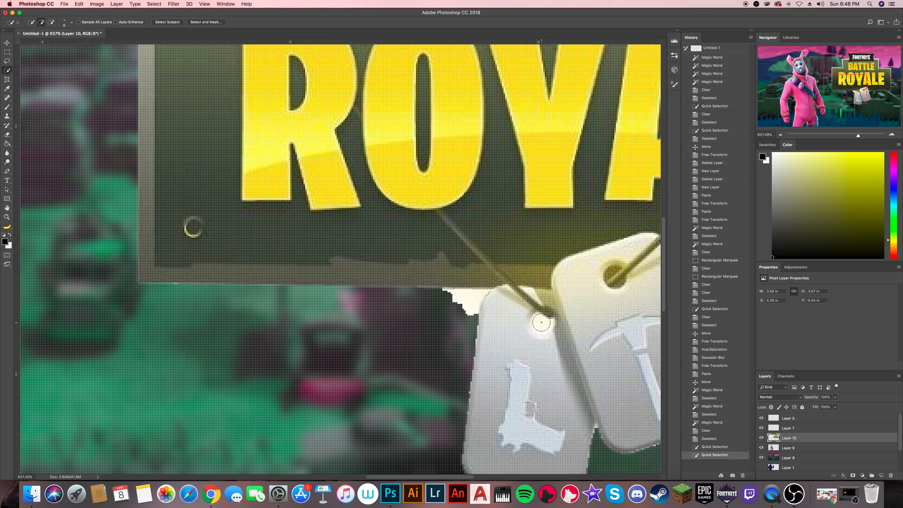
{"action": "scroll", "coordinate": [566, 330], "scroll_direction": "down", "scroll_amount": 5}
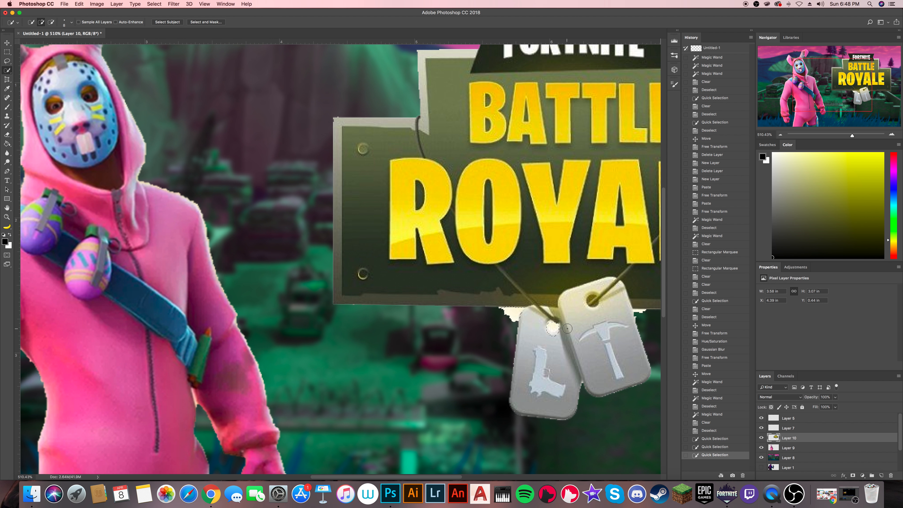
{"action": "left_click", "coordinate": [646, 315]}
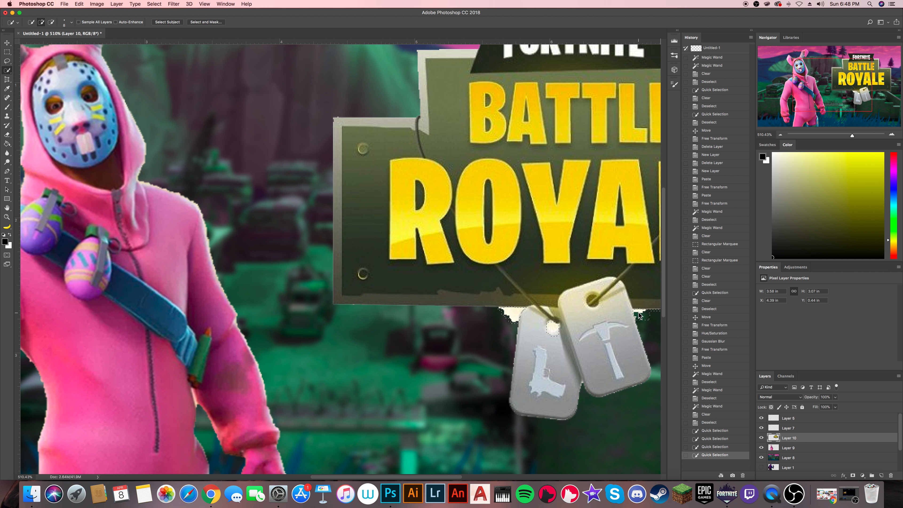
{"action": "key", "text": "Delete"}
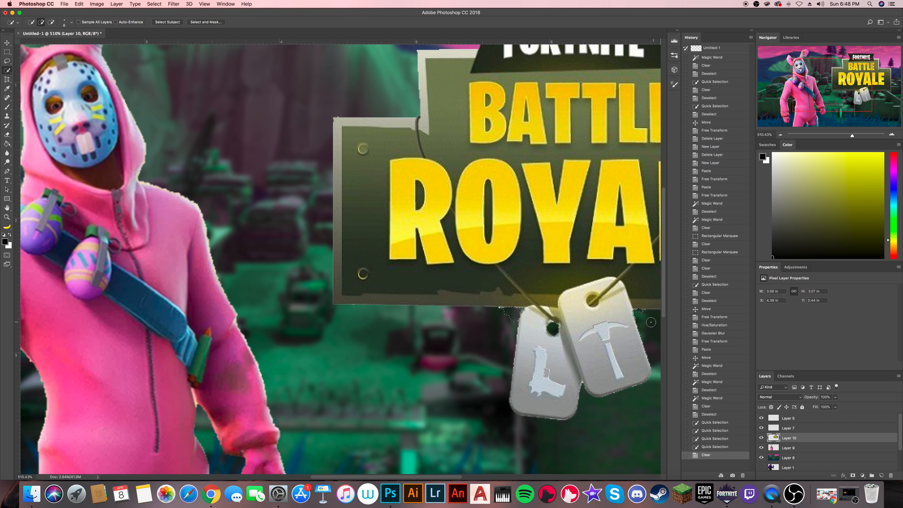
{"action": "key", "text": "ctrl+d"}
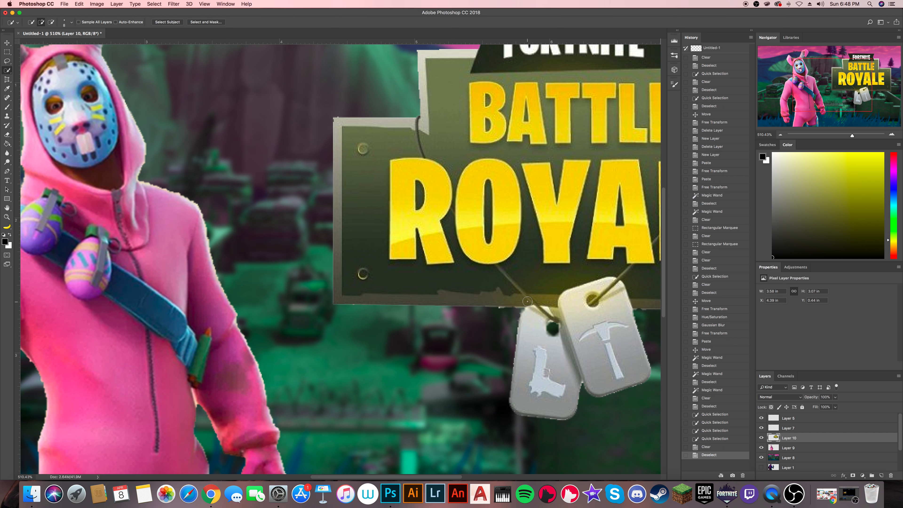
- Scale the Battle Royale logo down to about 2.65 × 2.27 in and move it up near the canvas's upper edge
{"action": "scroll", "coordinate": [526, 299], "scroll_direction": "down", "scroll_amount": 3}
{"action": "scroll", "coordinate": [524, 297], "scroll_direction": "down", "scroll_amount": 3}
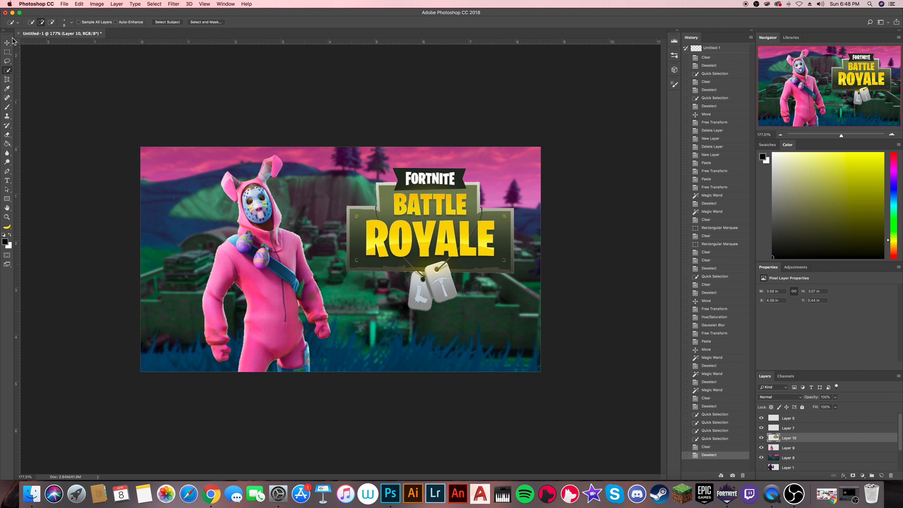
{"action": "left_click", "coordinate": [6, 43]}
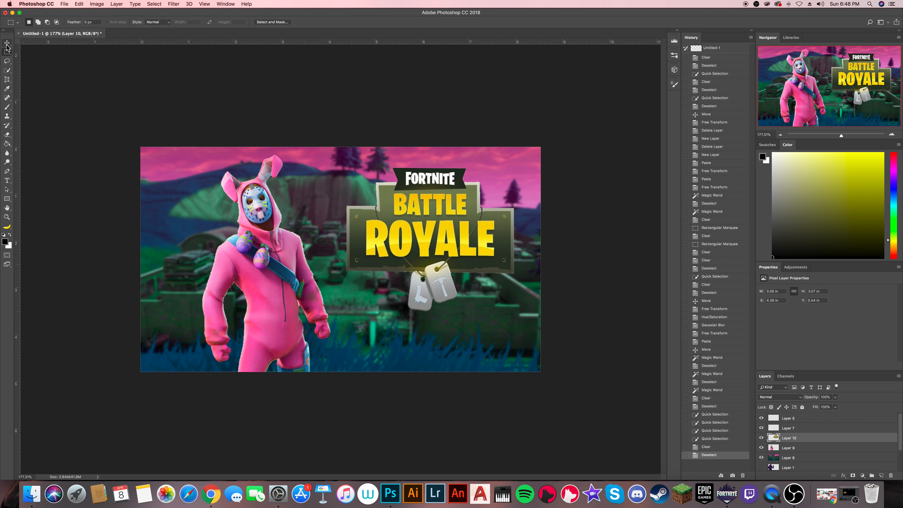
{"action": "left_click_drag", "start_coordinate": [515, 165], "coordinate": [445, 201]}
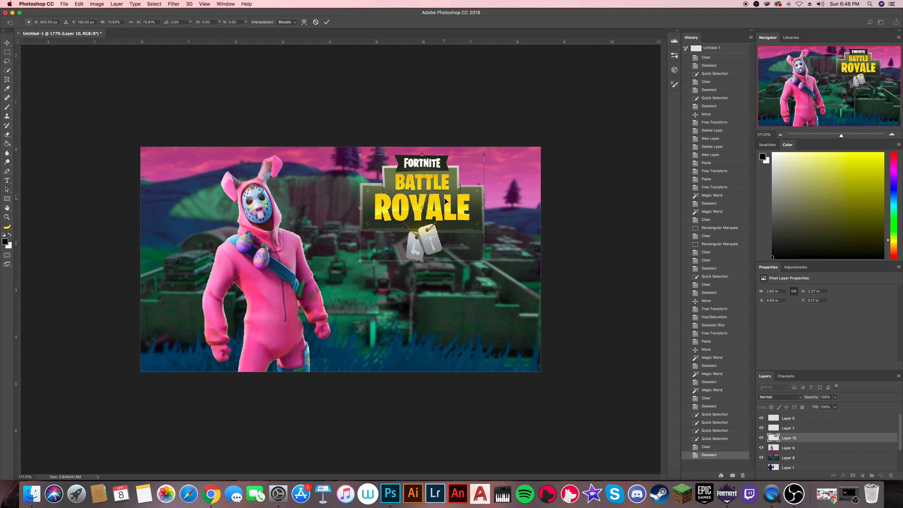
{"action": "left_click", "coordinate": [327, 21]}
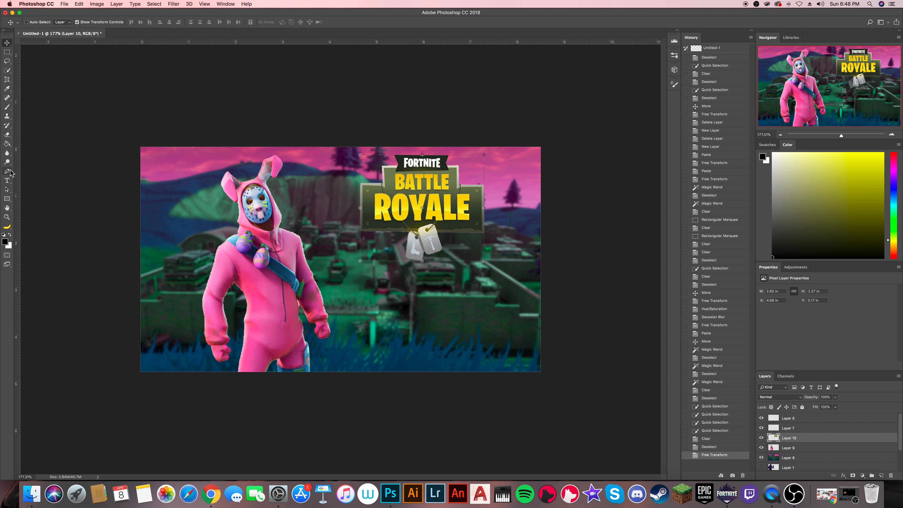
- Add white two-line text FUNNY MOMENTS below the logo in the AmazObitaemOstrovV.2 font at 72 pt
{"action": "left_click", "coordinate": [7, 181]}
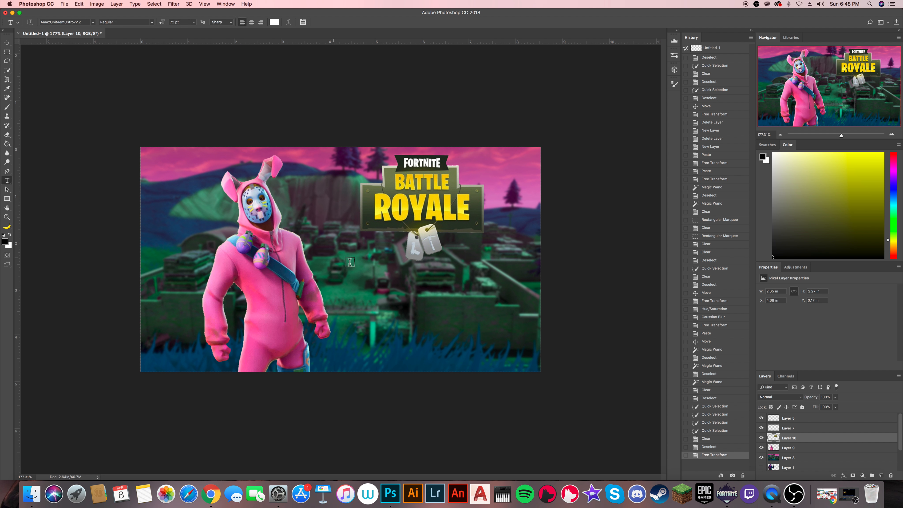
{"action": "left_click", "coordinate": [351, 288]}
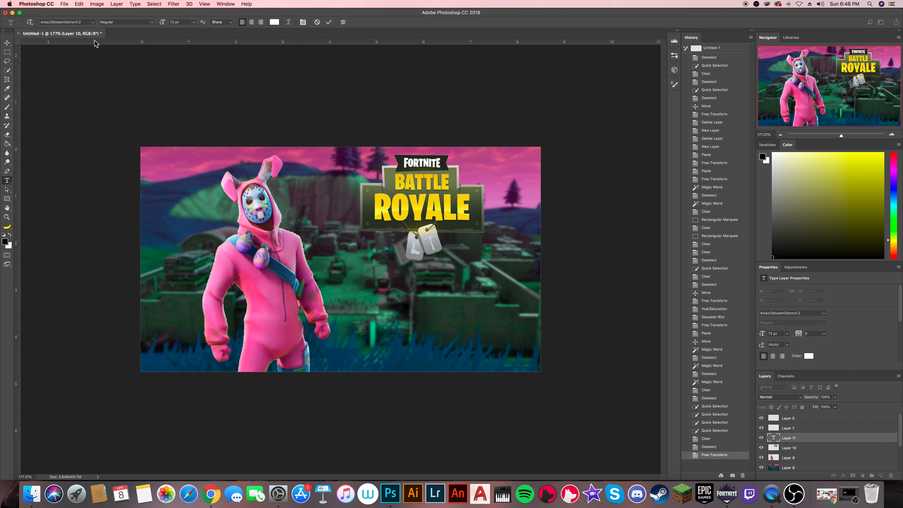
{"action": "left_click", "coordinate": [93, 22]}
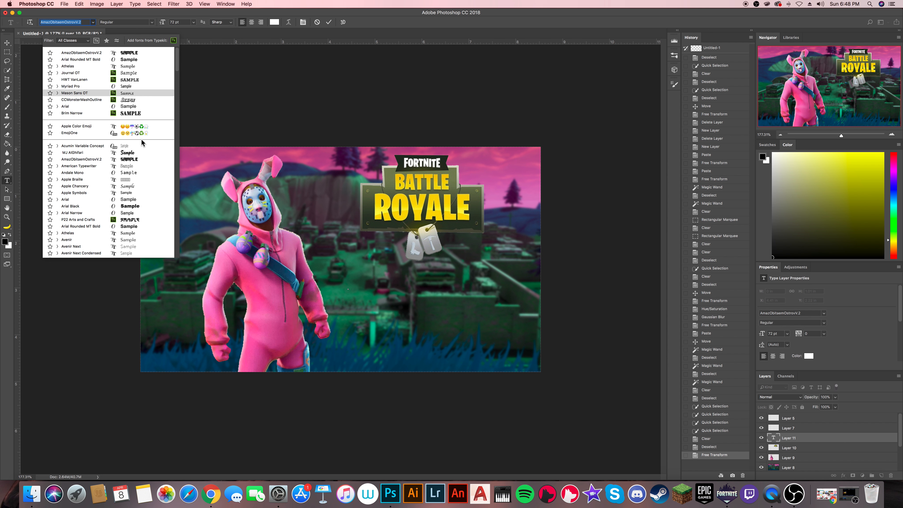
{"action": "left_click", "coordinate": [127, 54]}
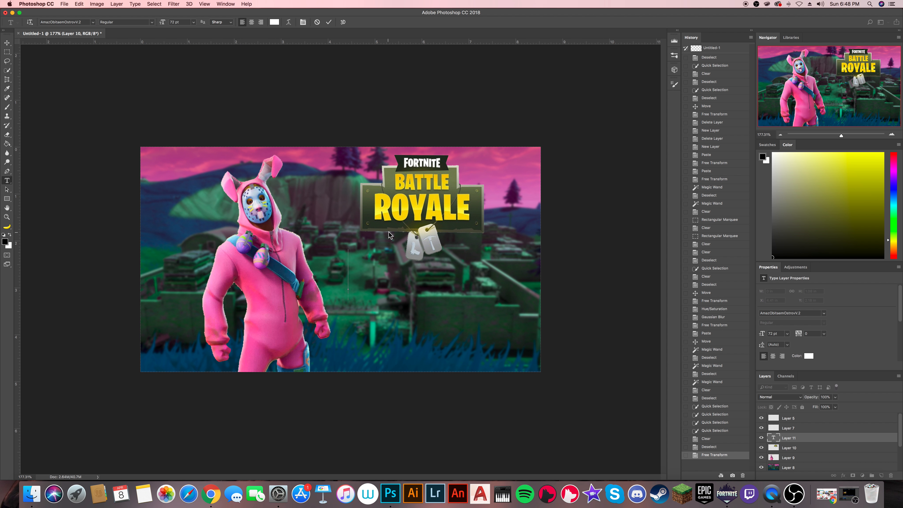
{"action": "type", "text": "F"}
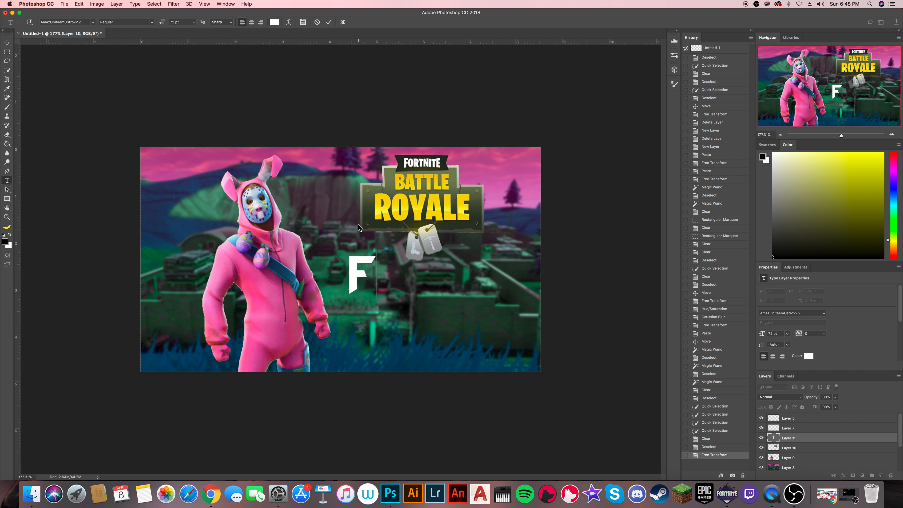
{"action": "type", "text": "UNNY"}
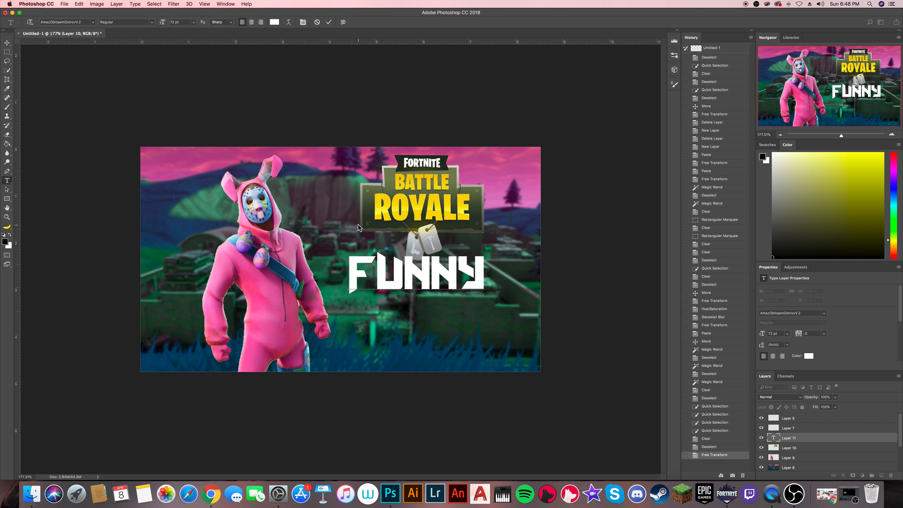
{"action": "key", "text": "Return"}
{"action": "type", "text": "M"}
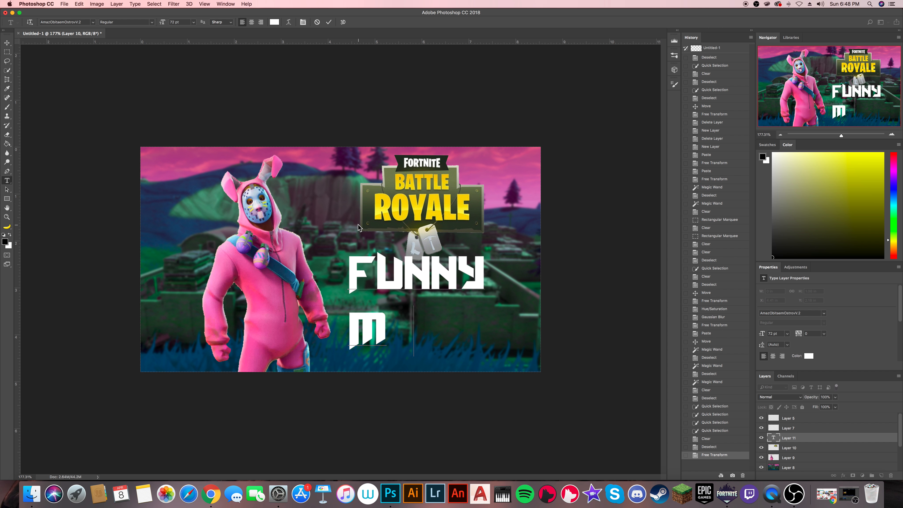
{"action": "type", "text": "OMENT!"}
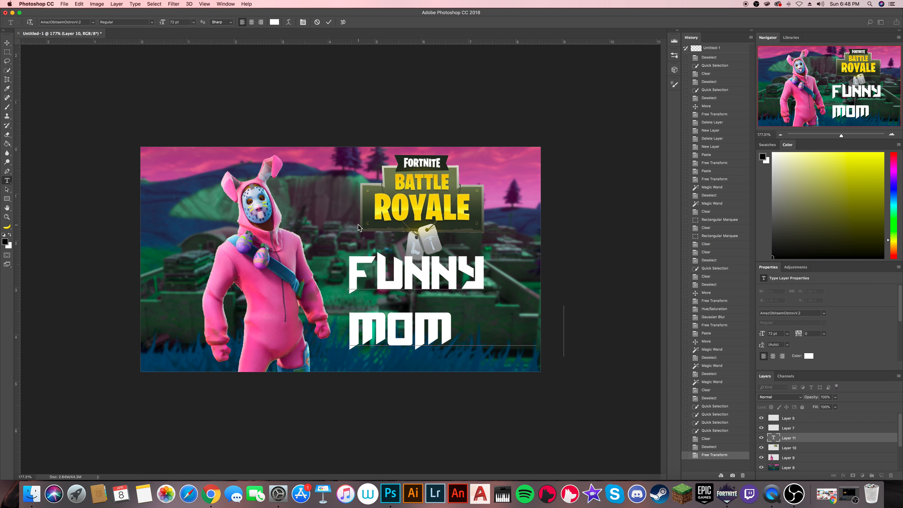
- Scale the FUNNY MOMENTS text down to about 80% and position it under the logo, fully inside the canvas
{"action": "left_click", "coordinate": [7, 43]}
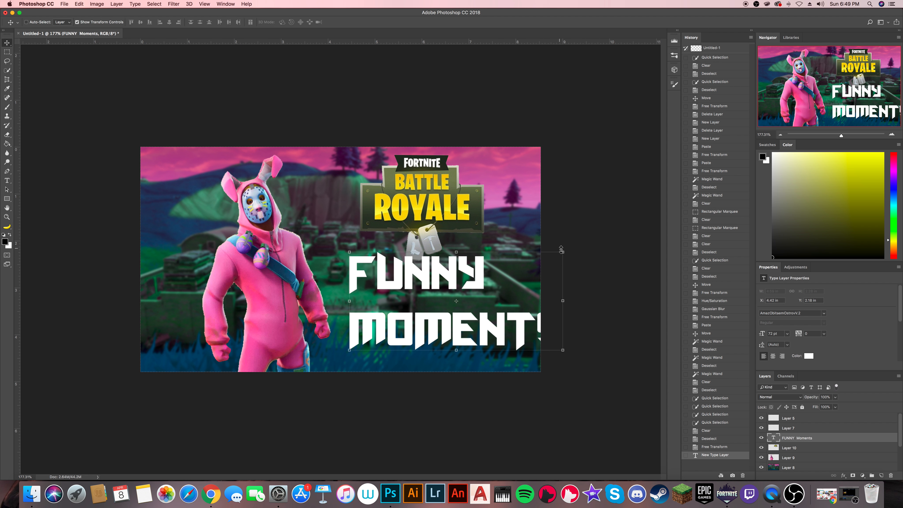
{"action": "left_click_drag", "start_coordinate": [563, 251], "coordinate": [522, 269]}
{"action": "left_click_drag", "start_coordinate": [428, 279], "coordinate": [434, 272]}
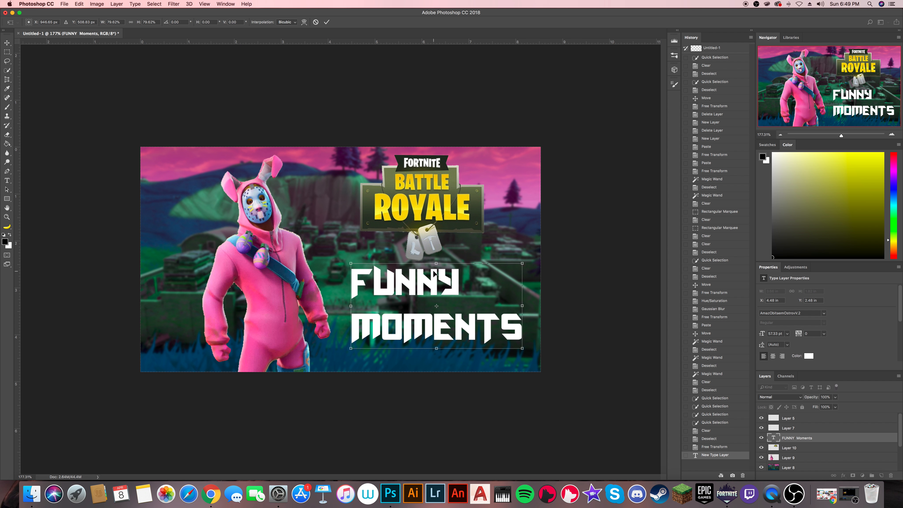
{"action": "left_click", "coordinate": [327, 23]}
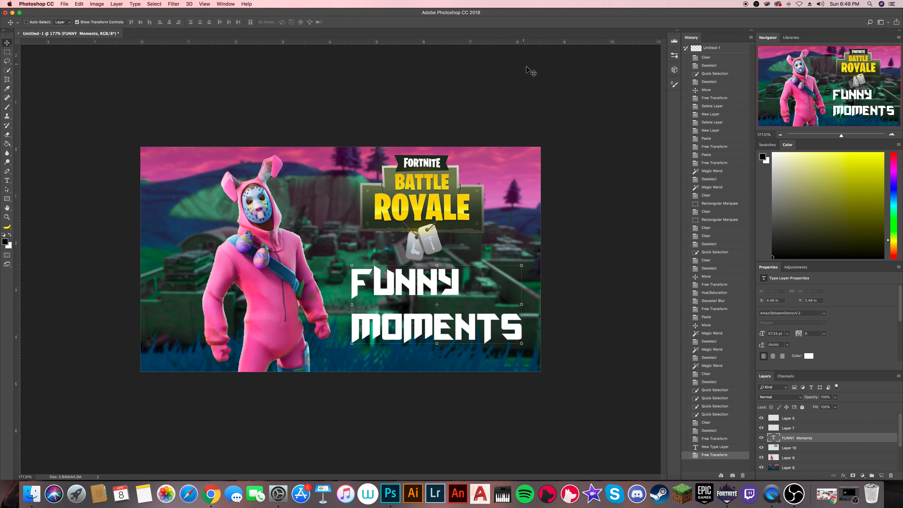
{"action": "left_click", "coordinate": [789, 458]}
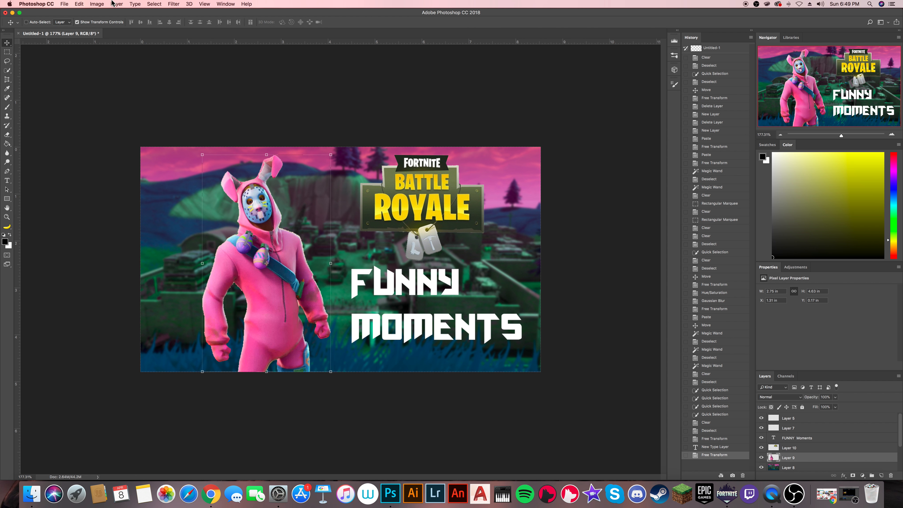
{"action": "left_click", "coordinate": [97, 4]}
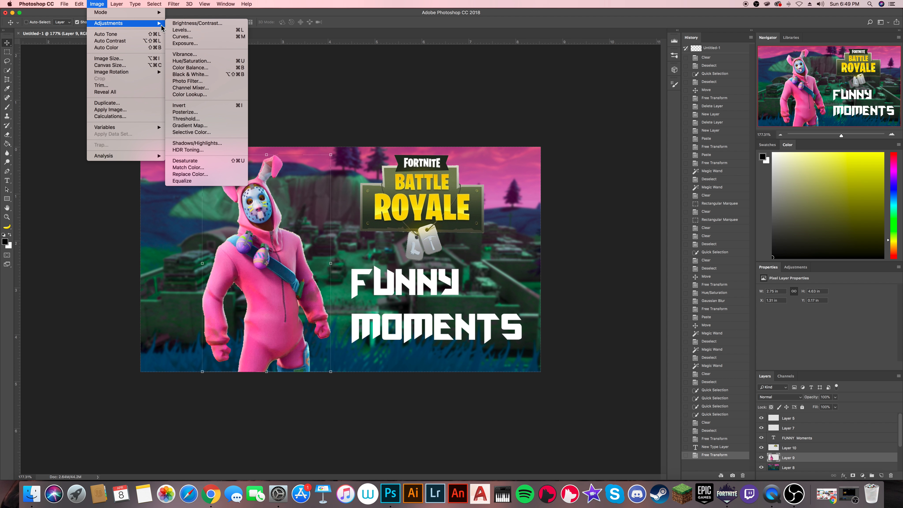
{"action": "left_click", "coordinate": [207, 62]}
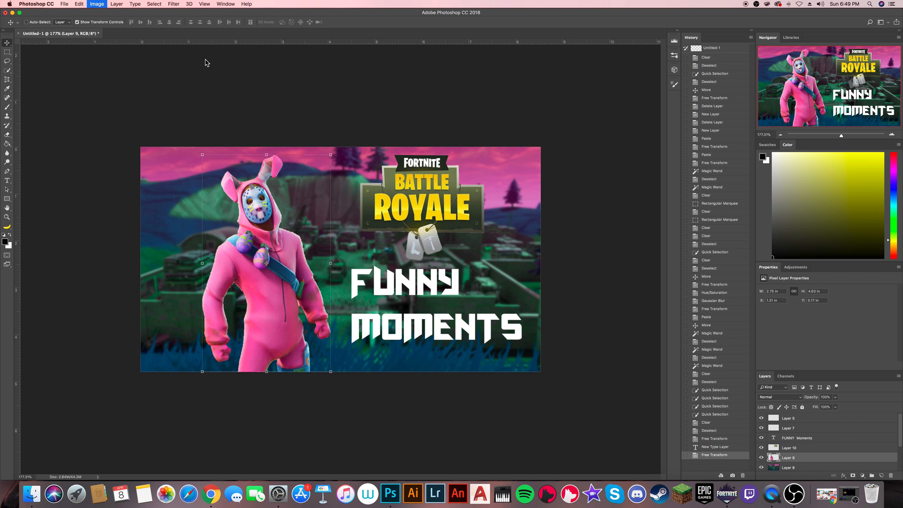
{"action": "mouse_move", "coordinate": [563, 190]}
{"action": "left_mouse_down"}
{"action": "mouse_move", "coordinate": [592, 187]}
{"action": "mouse_move", "coordinate": [535, 188]}
{"action": "mouse_move", "coordinate": [550, 189]}
{"action": "left_mouse_up"}
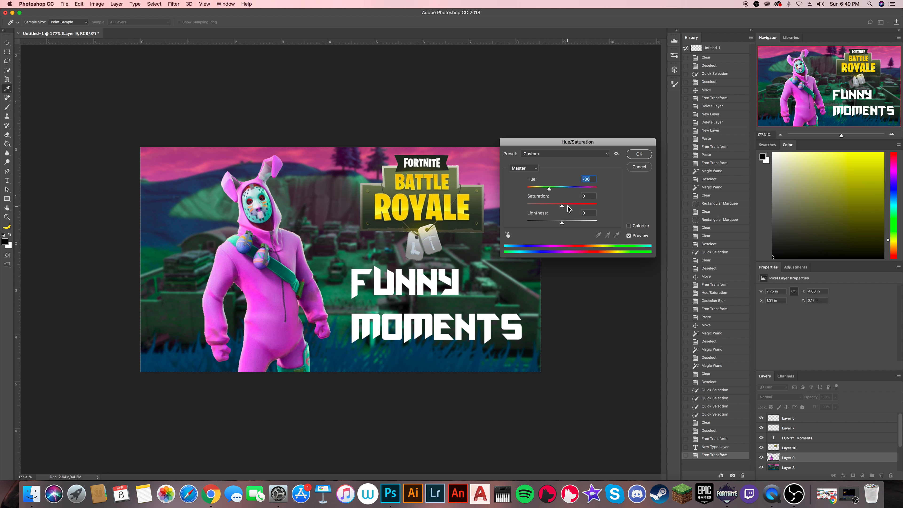
{"action": "left_click_drag", "start_coordinate": [567, 205], "coordinate": [570, 205]}
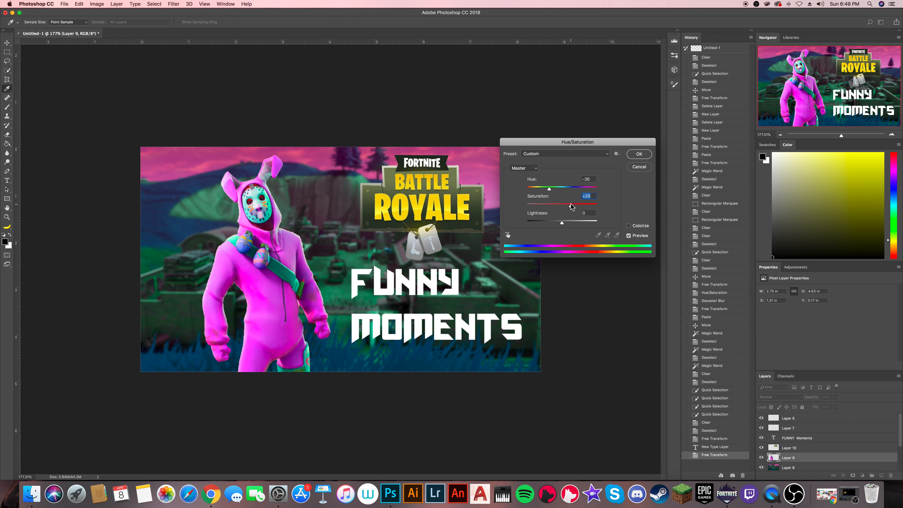
{"action": "mouse_move", "coordinate": [579, 206]}
{"action": "left_mouse_down"}
{"action": "mouse_move", "coordinate": [588, 207]}
{"action": "mouse_move", "coordinate": [567, 212]}
{"action": "left_mouse_up"}
{"action": "left_click", "coordinate": [635, 168]}
- Apply a Vibrance adjustment to the rabbit character's layer, with vibrance at +100 and a slight saturation tweak
{"action": "left_click", "coordinate": [97, 4]}
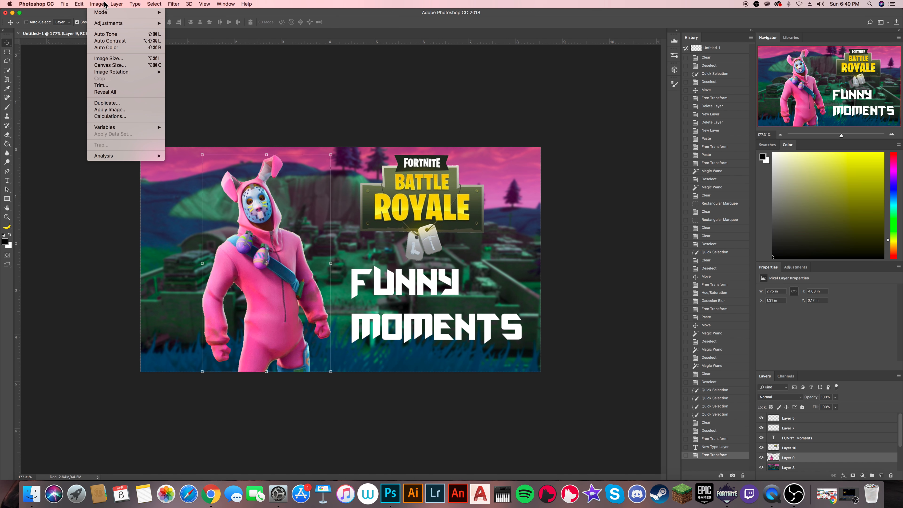
{"action": "mouse_move", "coordinate": [122, 23]}
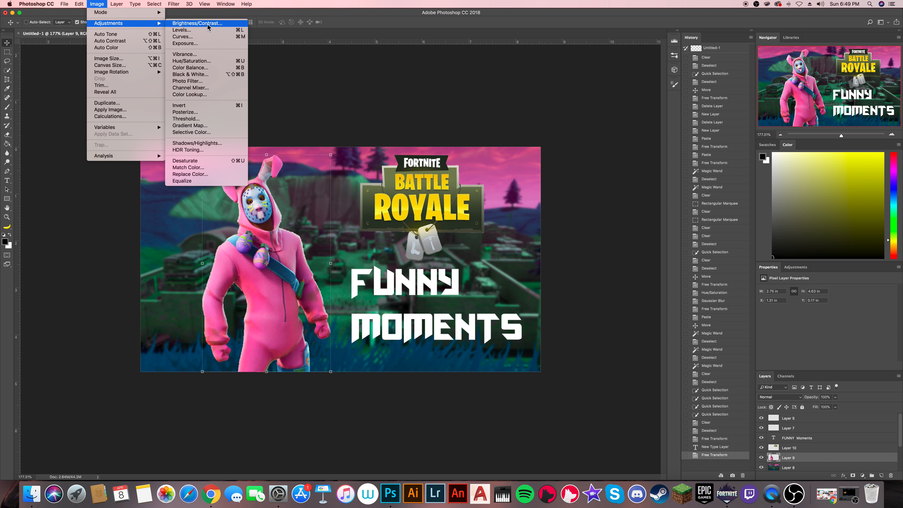
{"action": "left_click", "coordinate": [210, 53]}
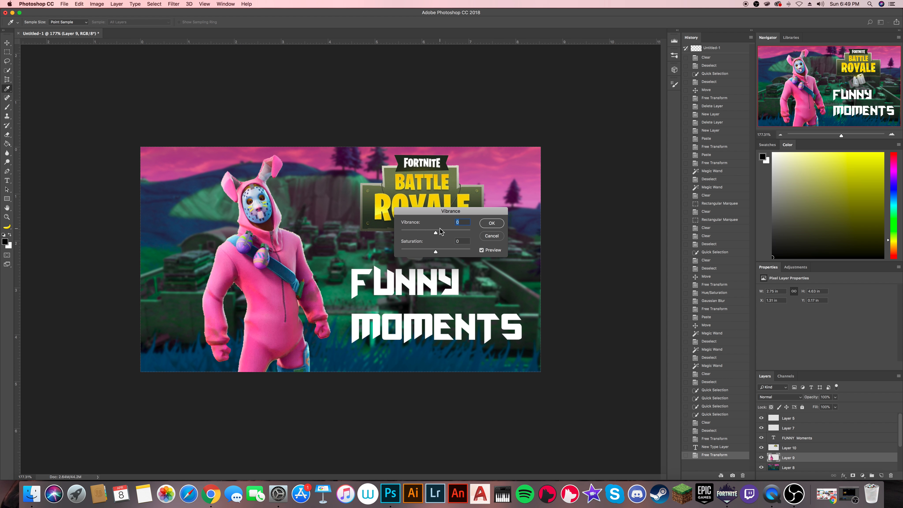
{"action": "left_click_drag", "start_coordinate": [436, 233], "coordinate": [433, 253]}
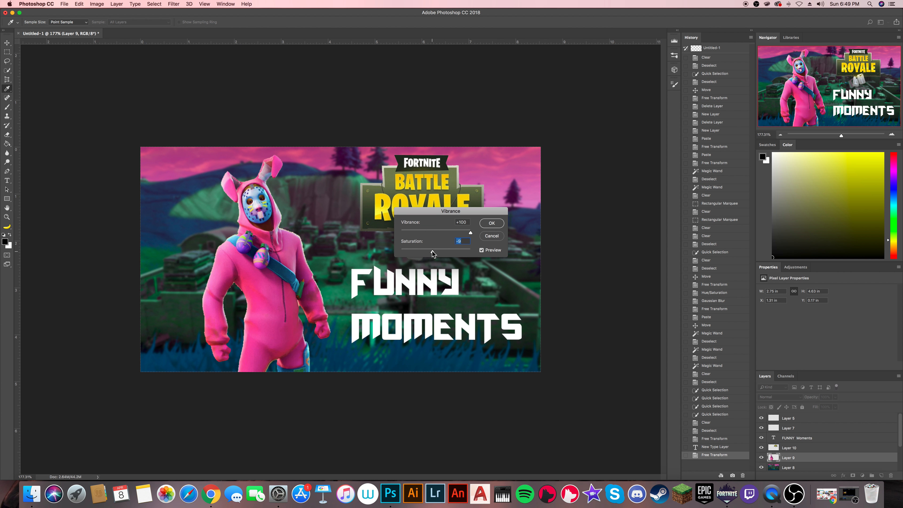
{"action": "left_click", "coordinate": [492, 224]}
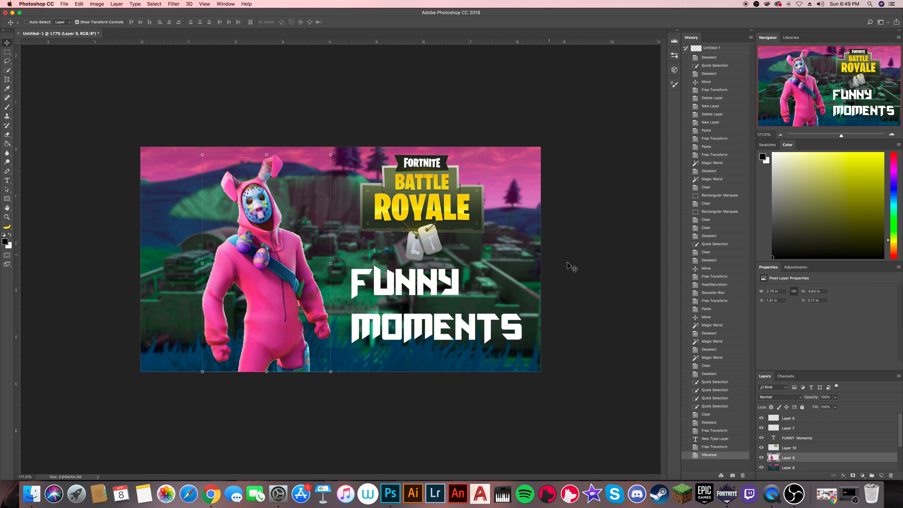
- Add a black drop shadow to the rabbit character with 42% opacity, 50 px distance, 27% spread and 62 px size
{"action": "left_click", "coordinate": [844, 478]}
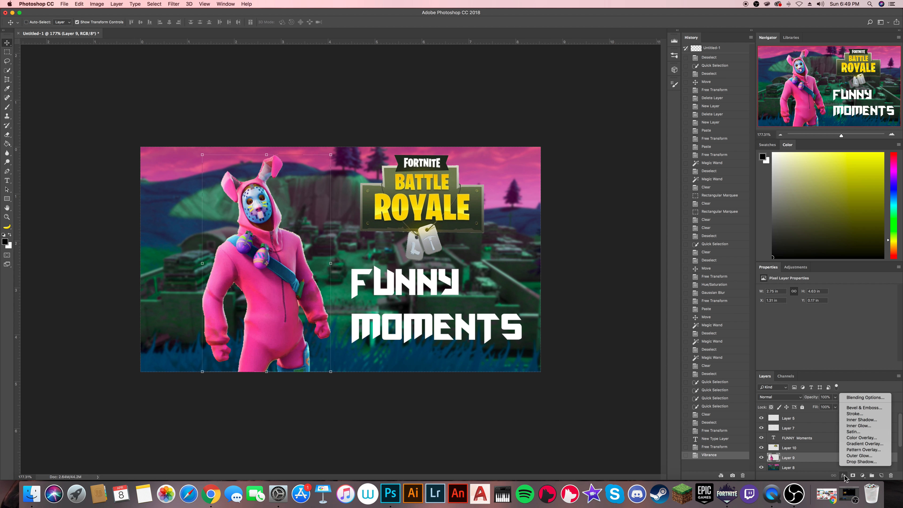
{"action": "left_click", "coordinate": [857, 462]}
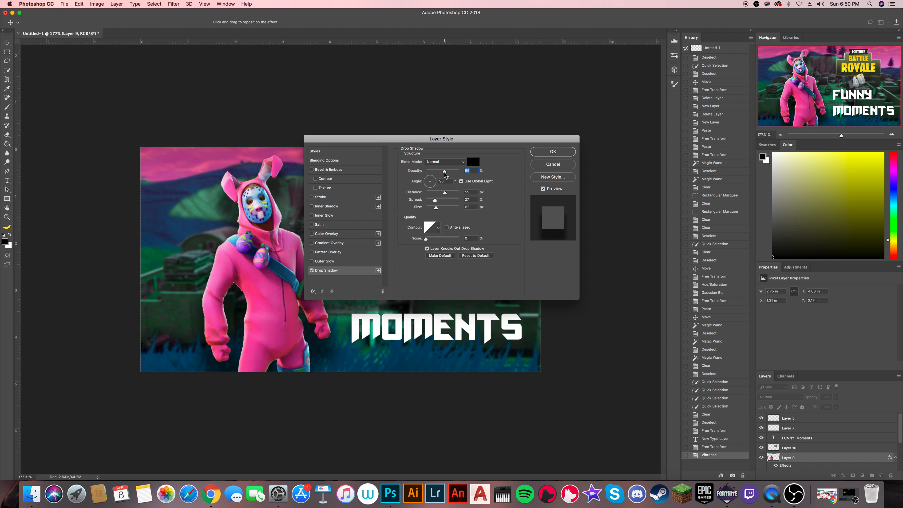
{"action": "left_click_drag", "start_coordinate": [442, 172], "coordinate": [438, 172]}
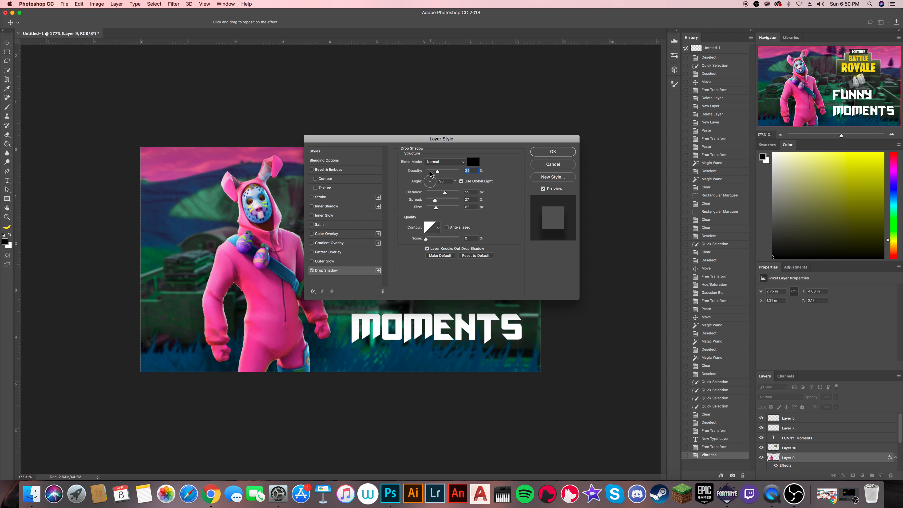
{"action": "mouse_move", "coordinate": [444, 193]}
{"action": "left_mouse_down"}
{"action": "mouse_move", "coordinate": [455, 194]}
{"action": "mouse_move", "coordinate": [447, 194]}
{"action": "left_mouse_up"}
{"action": "left_click_drag", "start_coordinate": [437, 200], "coordinate": [436, 202]}
{"action": "left_click", "coordinate": [441, 171]}
{"action": "left_click_drag", "start_coordinate": [504, 140], "coordinate": [591, 119]}
{"action": "left_click", "coordinate": [638, 133]}
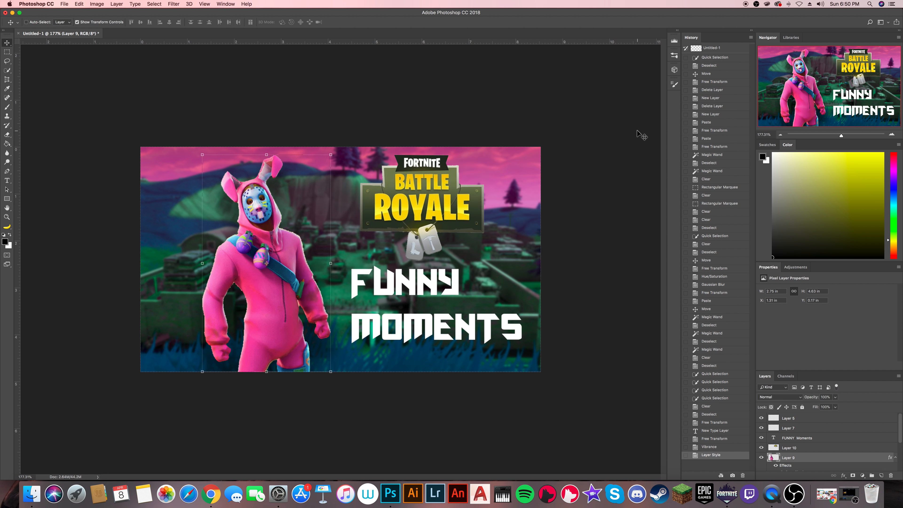
- Give the FUNNY MOMENTS text layer a black drop shadow at 42% opacity, 50 px distance and 62 px size
{"action": "left_click", "coordinate": [793, 437]}
{"action": "left_click", "coordinate": [844, 475]}
{"action": "left_click", "coordinate": [851, 462]}
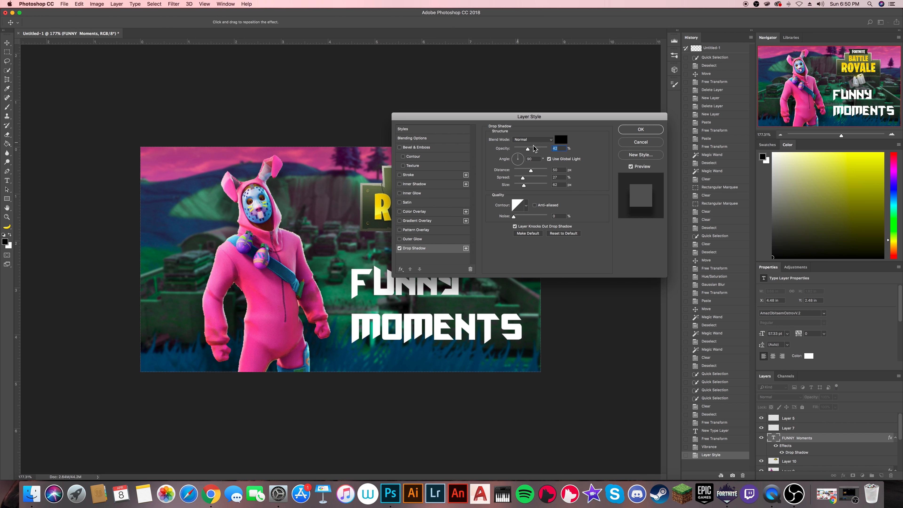
{"action": "left_click", "coordinate": [631, 132]}
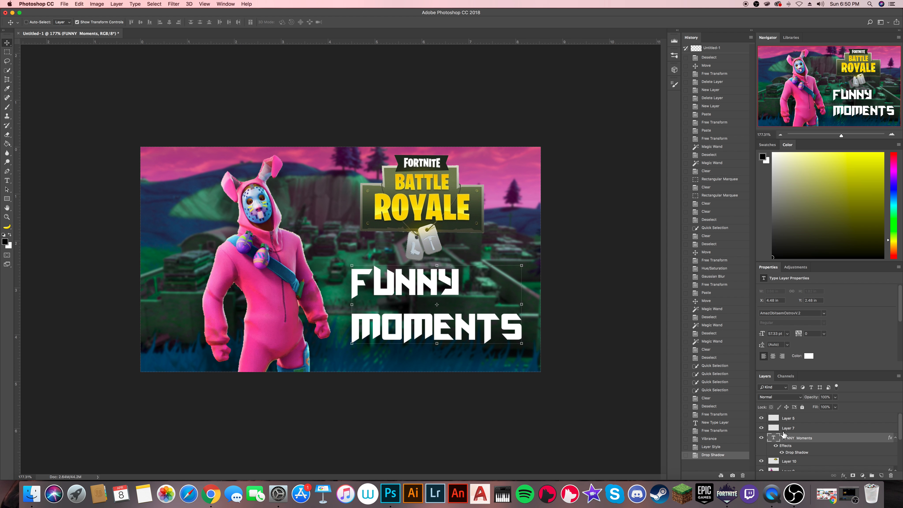
- Apply the same black 42% opacity drop shadow to the Battle Royale logo layer
{"action": "scroll", "coordinate": [790, 449], "scroll_direction": "down", "scroll_amount": 1}
{"action": "left_click", "coordinate": [795, 461]}
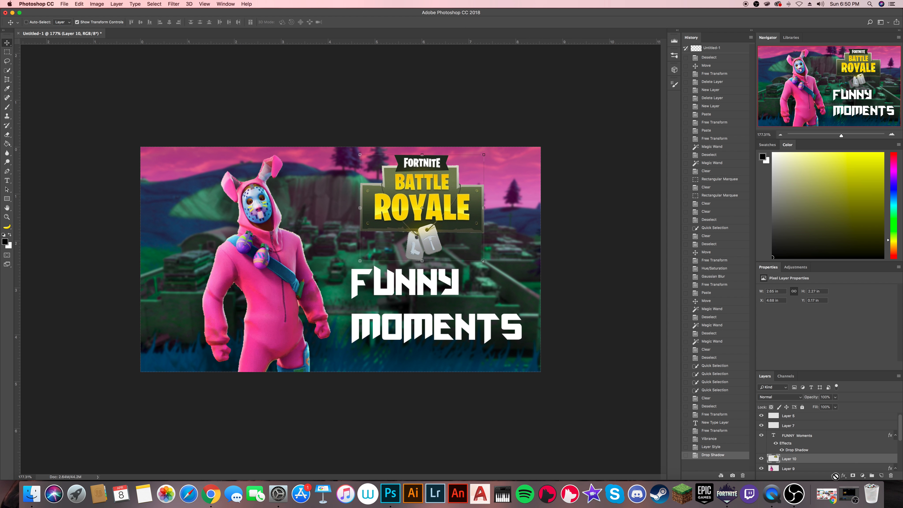
{"action": "left_click", "coordinate": [843, 476]}
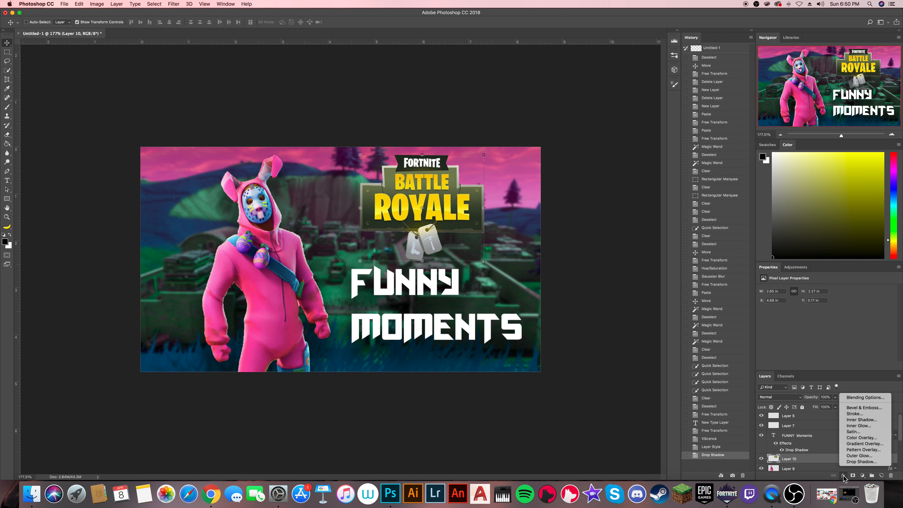
{"action": "left_click", "coordinate": [859, 461]}
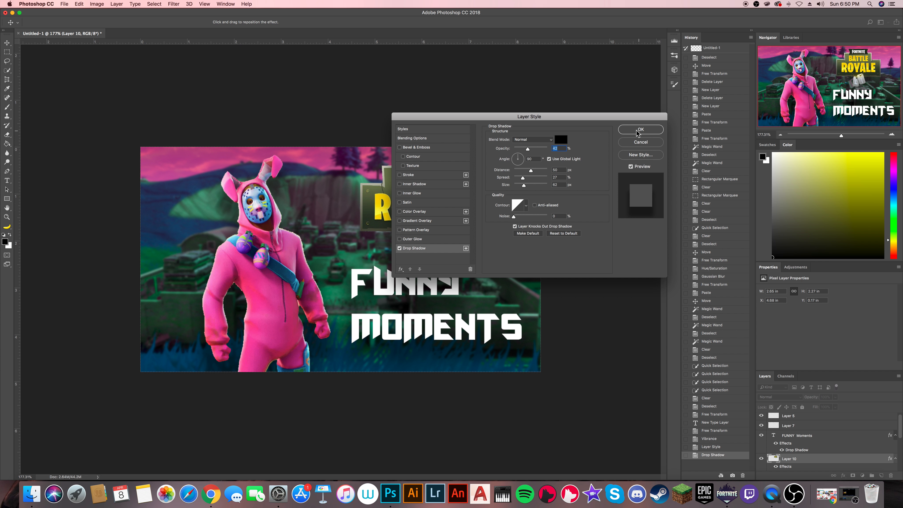
{"action": "left_click", "coordinate": [653, 133]}
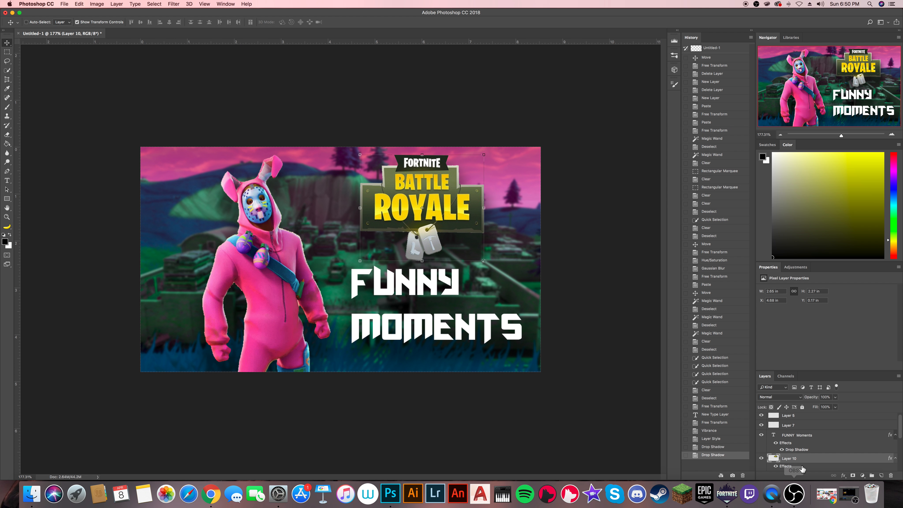
{"action": "scroll", "coordinate": [803, 467], "scroll_direction": "down", "scroll_amount": 5}
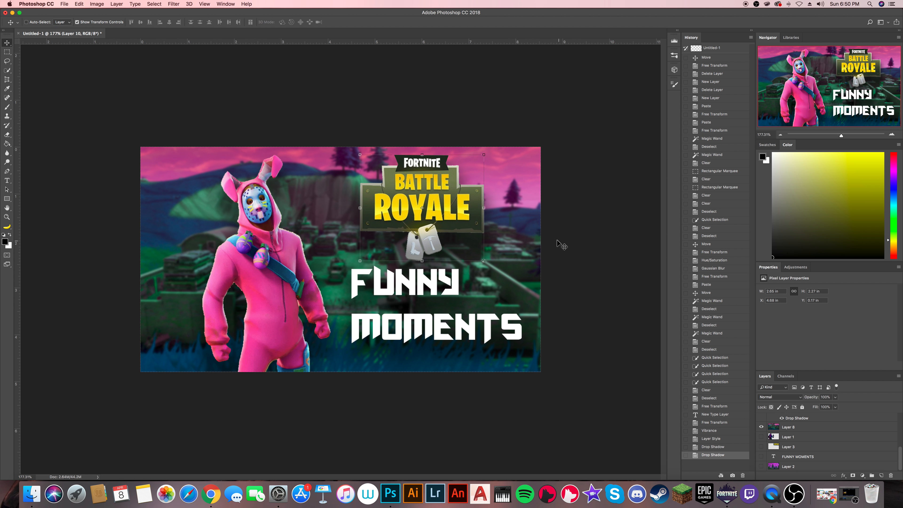
{"action": "left_click", "coordinate": [777, 498]}
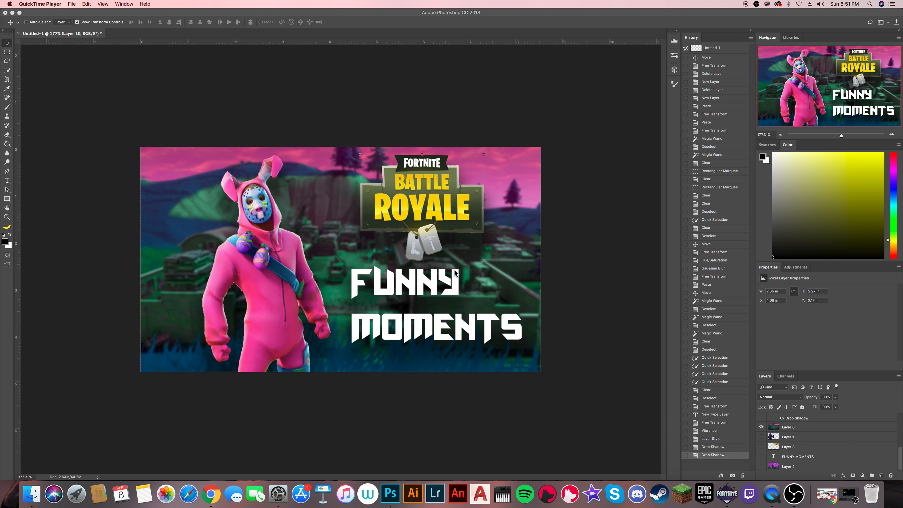